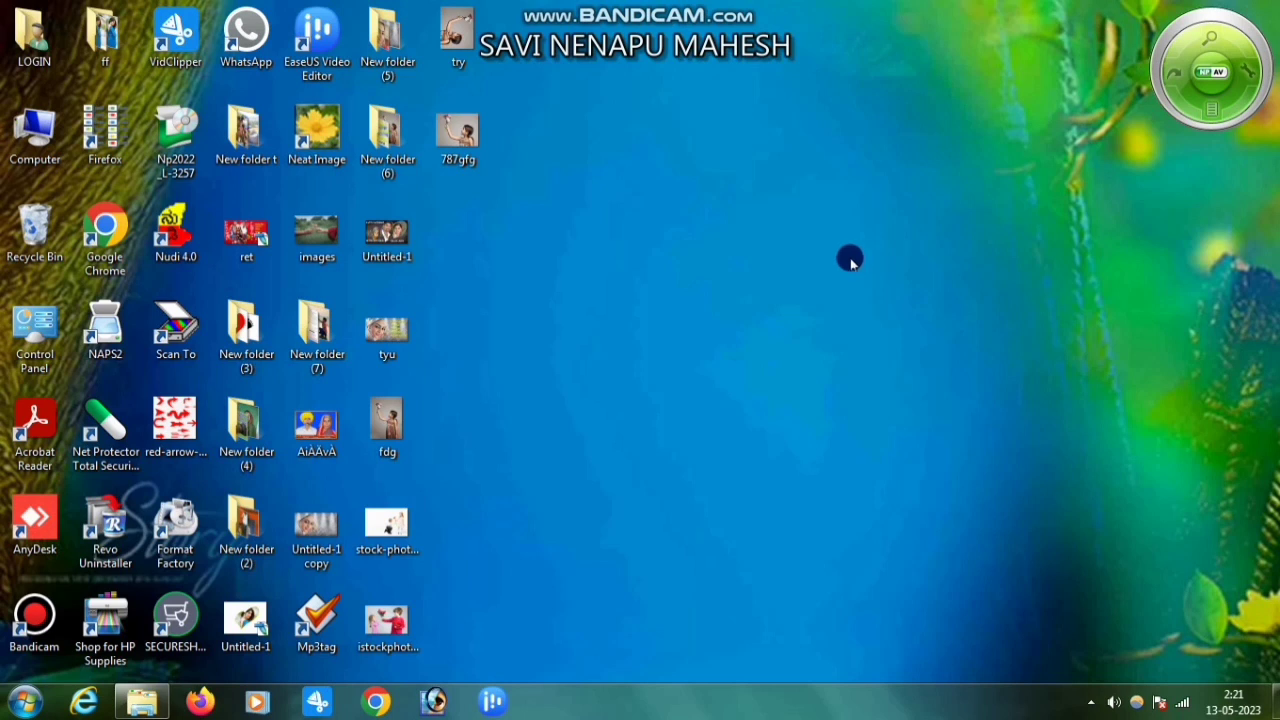
Launch Adobe Photoshop.
{"action": "left_click", "coordinate": [433, 700]}
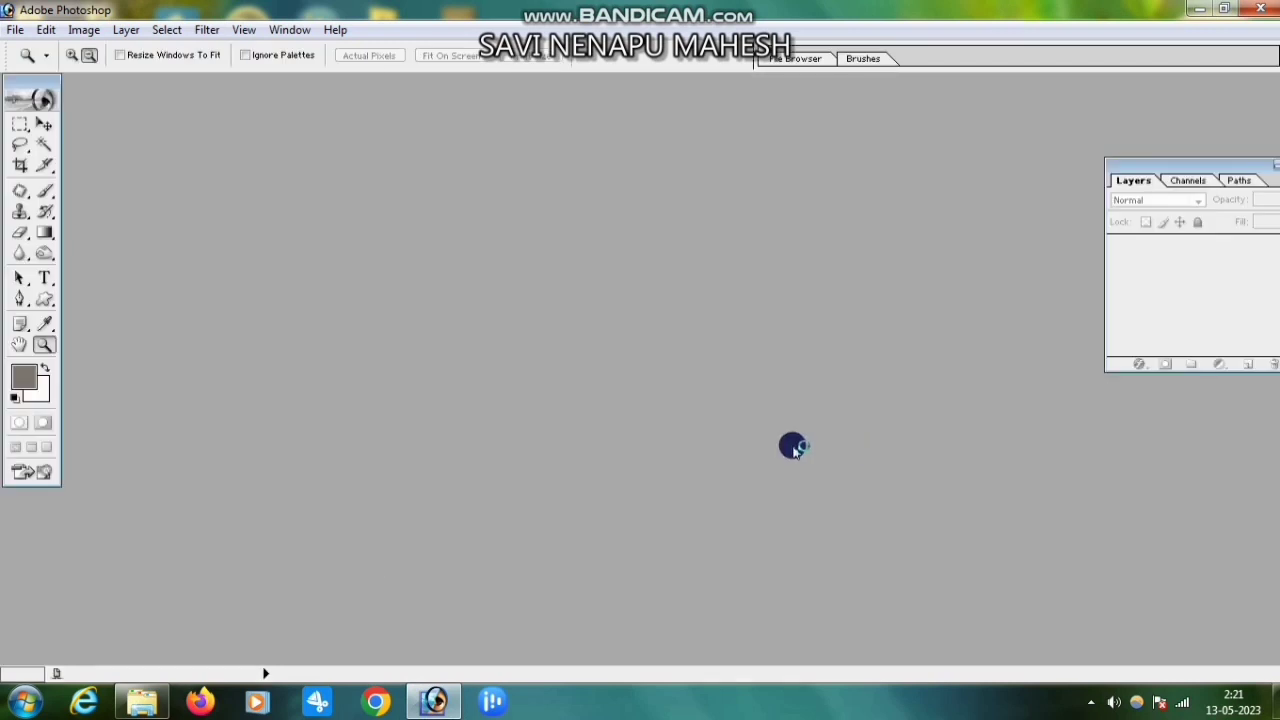
{"action": "left_click", "coordinate": [22, 700]}
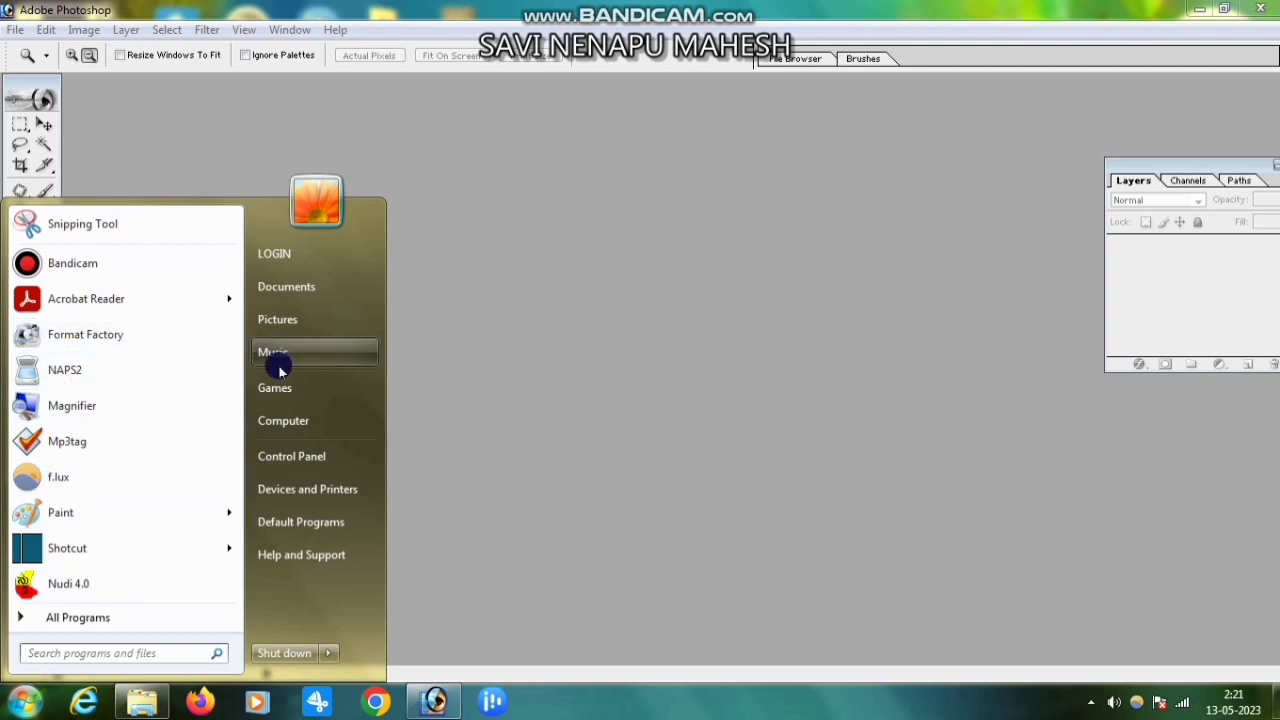
{"action": "left_click", "coordinate": [492, 393]}
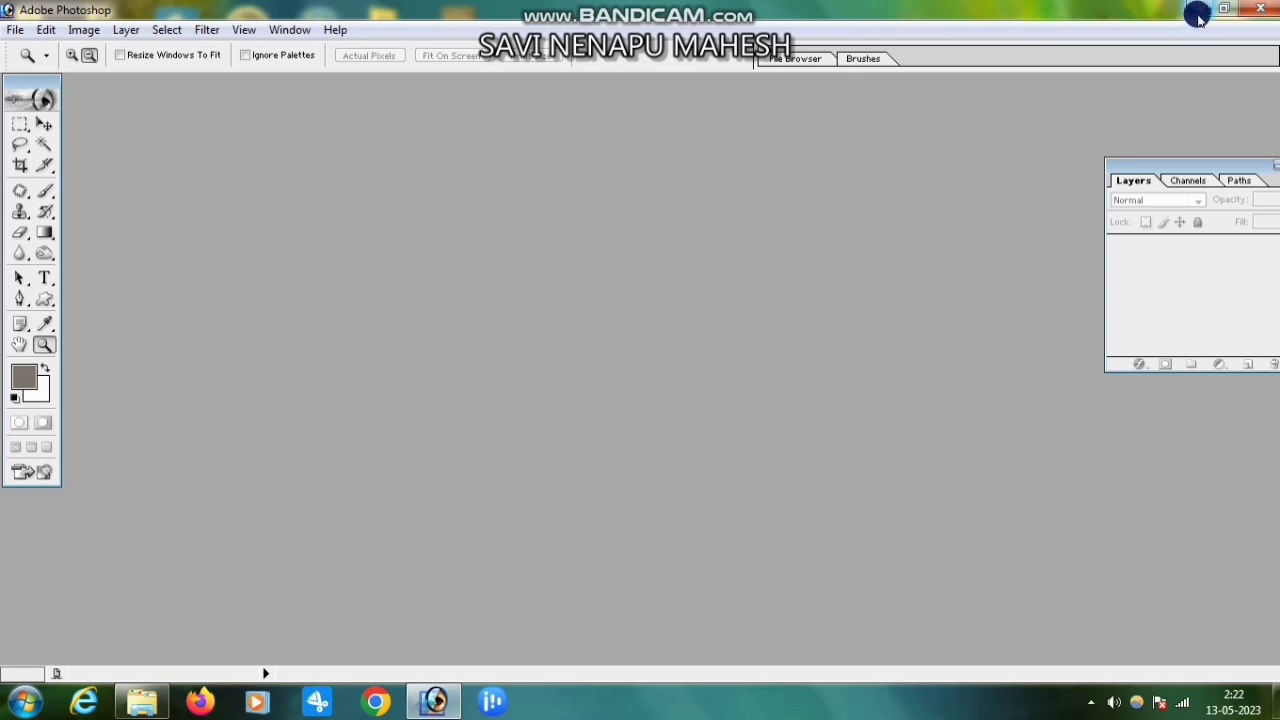
{"action": "left_click", "coordinate": [16, 29]}
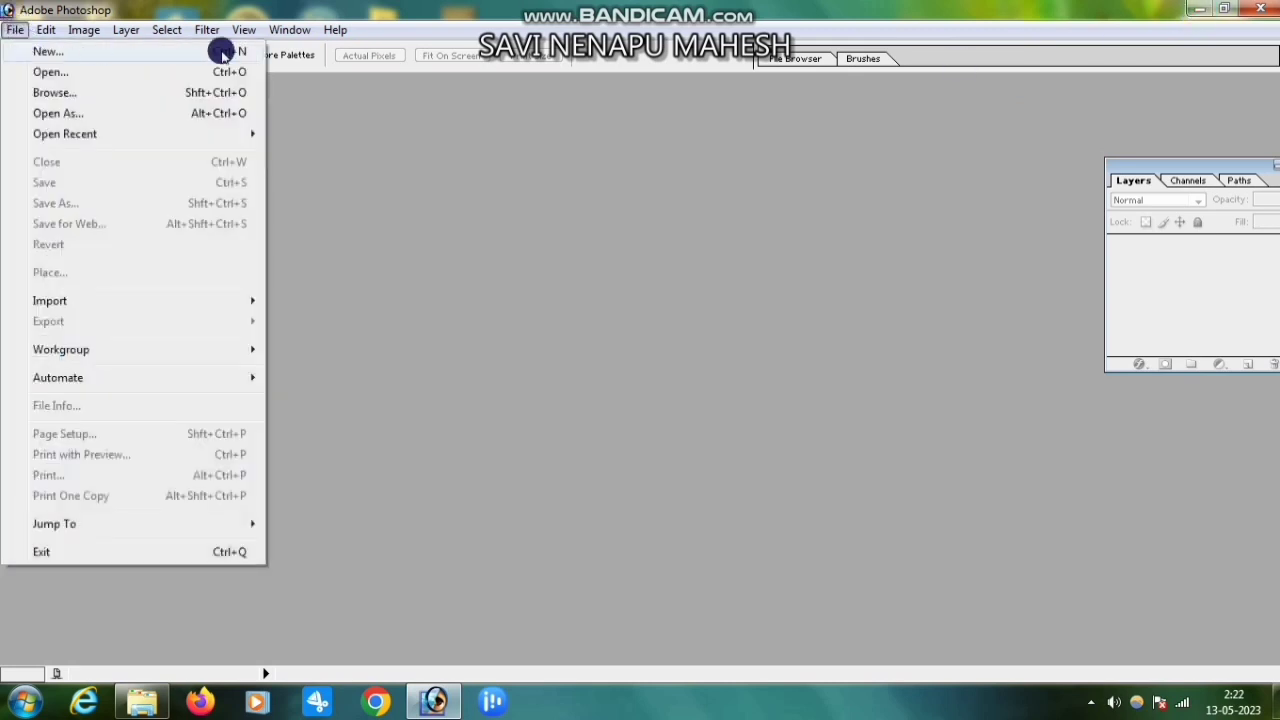
{"action": "left_click", "coordinate": [983, 113]}
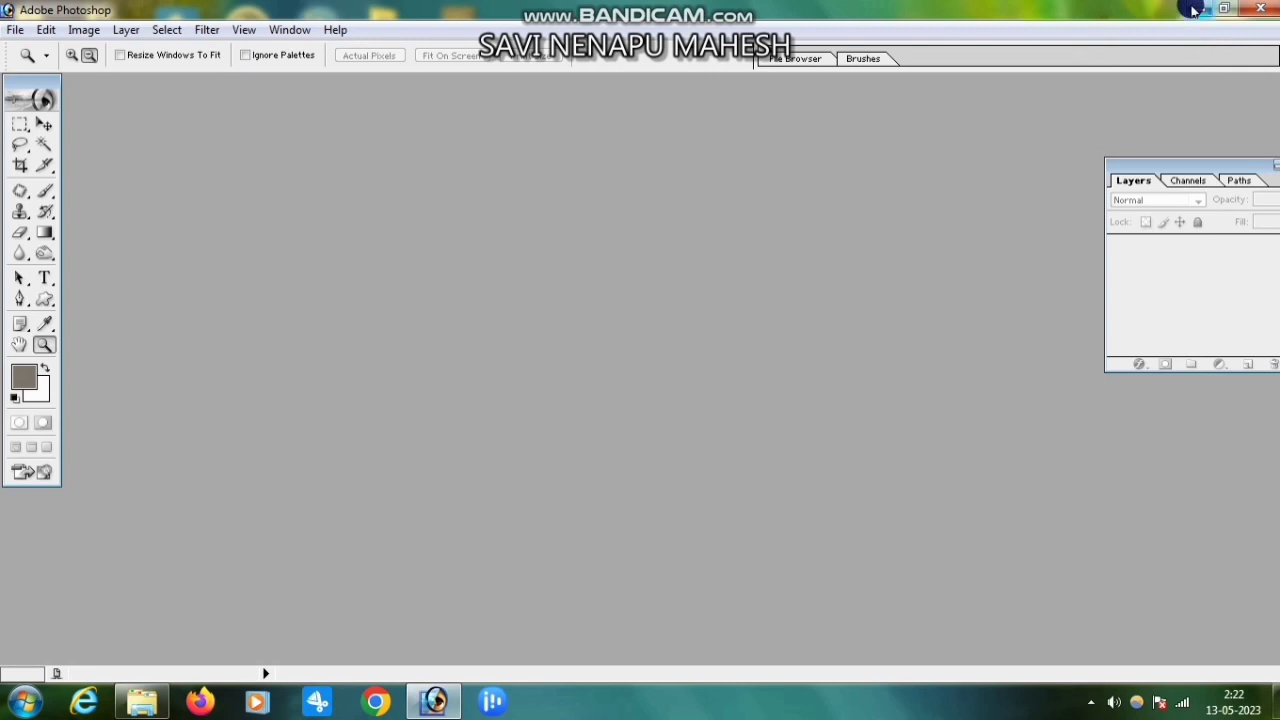
Open the image fdg from the desktop in Photoshop.
{"action": "left_click", "coordinate": [1199, 9]}
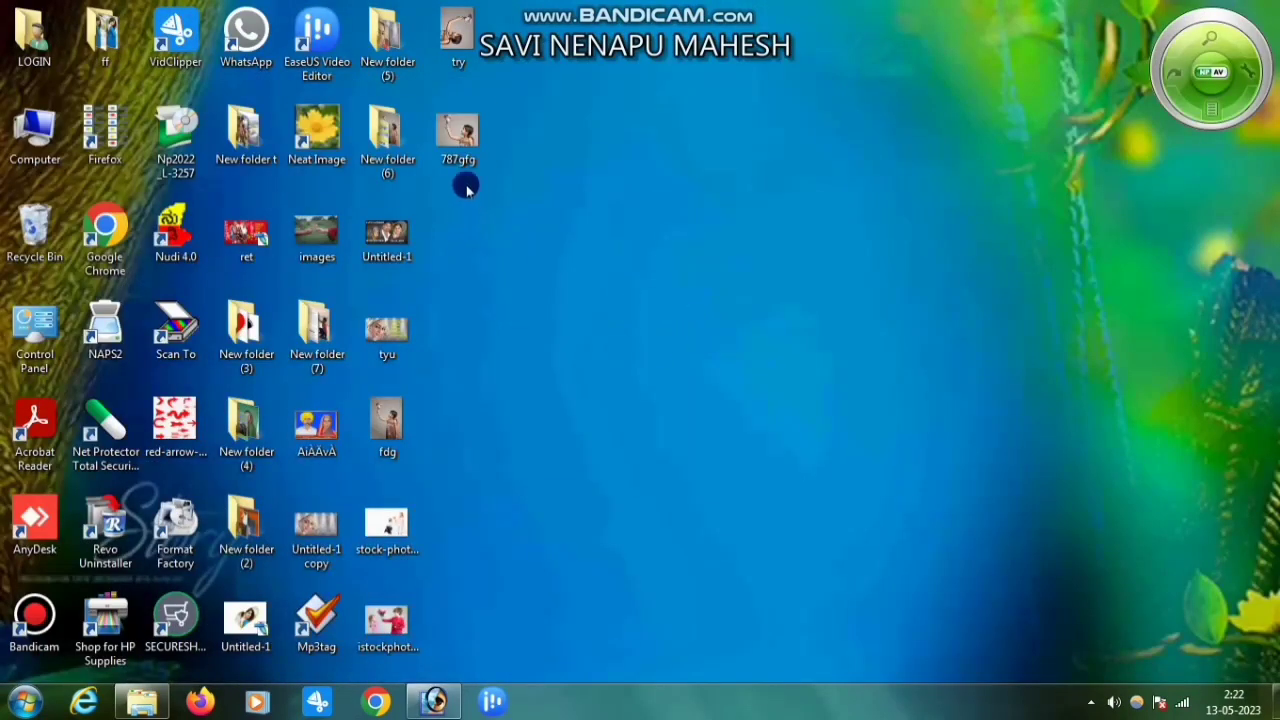
{"action": "left_click_drag", "start_coordinate": [401, 253], "coordinate": [534, 566]}
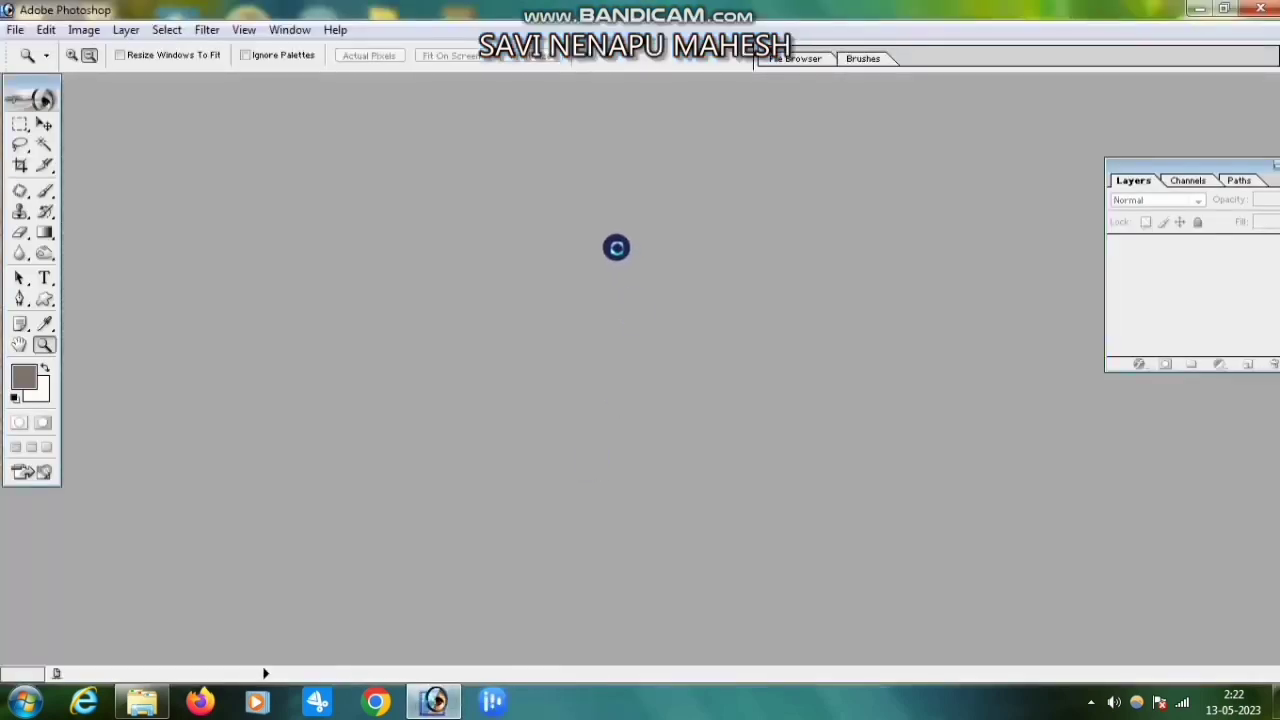
{"action": "left_click_drag", "start_coordinate": [246, 91], "coordinate": [589, 166]}
{"action": "left_click", "coordinate": [622, 165]}
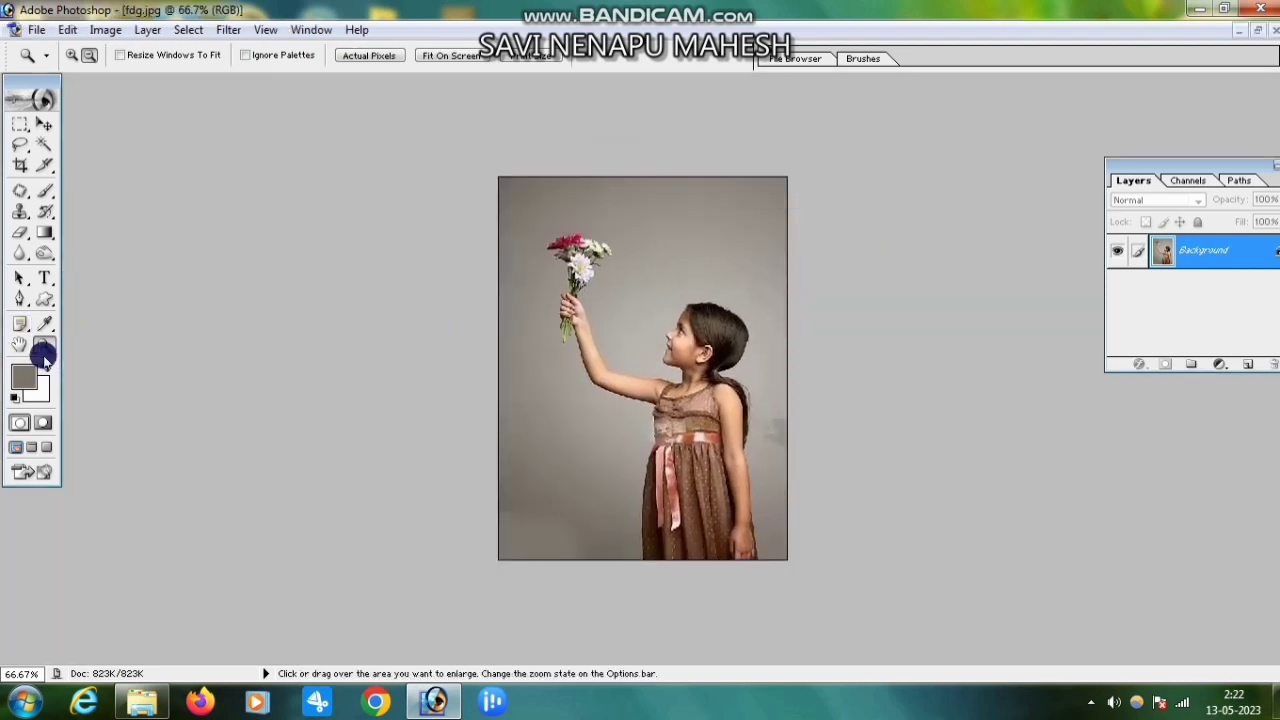
Examine the girl's face, raised arm and the flowers in the photo up close.
{"action": "left_click", "coordinate": [609, 289]}
{"action": "left_click", "coordinate": [610, 289]}
{"action": "left_click", "coordinate": [390, 391]}
{"action": "scroll", "coordinate": [390, 391], "scroll_direction": "down", "scroll_amount": 2}
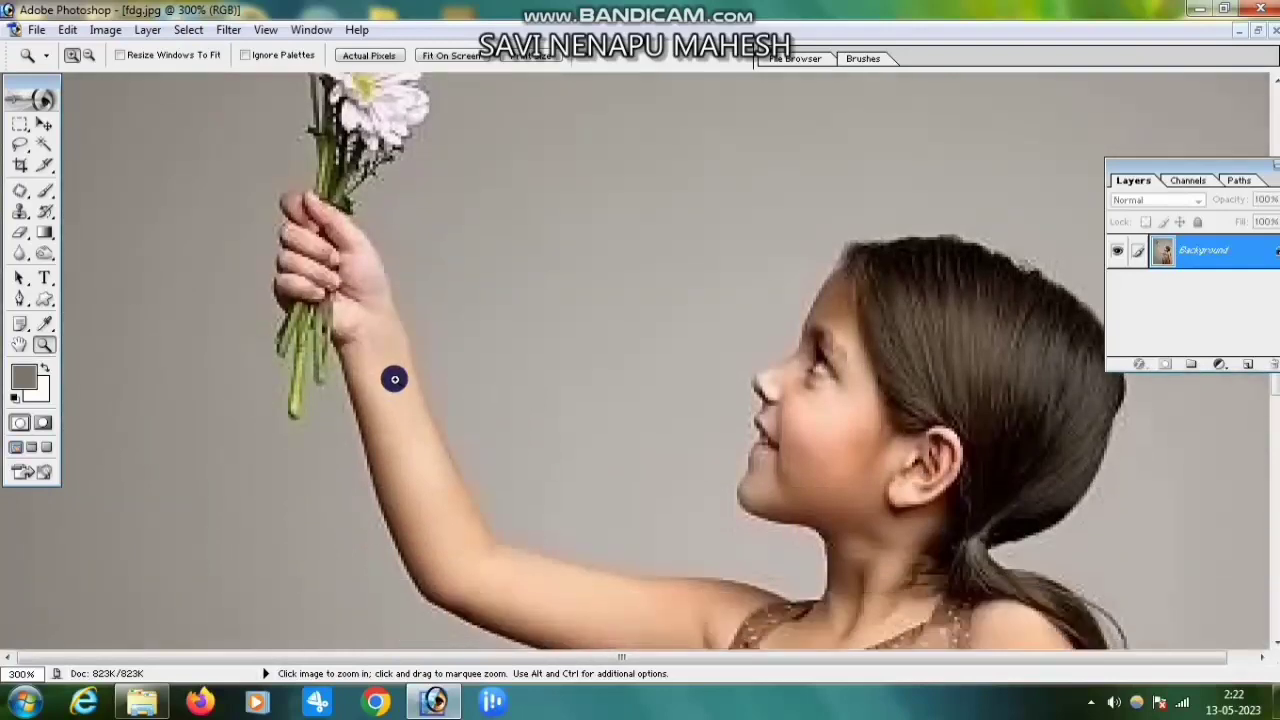
{"action": "left_click", "coordinate": [89, 55]}
{"action": "left_click", "coordinate": [827, 451]}
{"action": "left_click", "coordinate": [827, 451]}
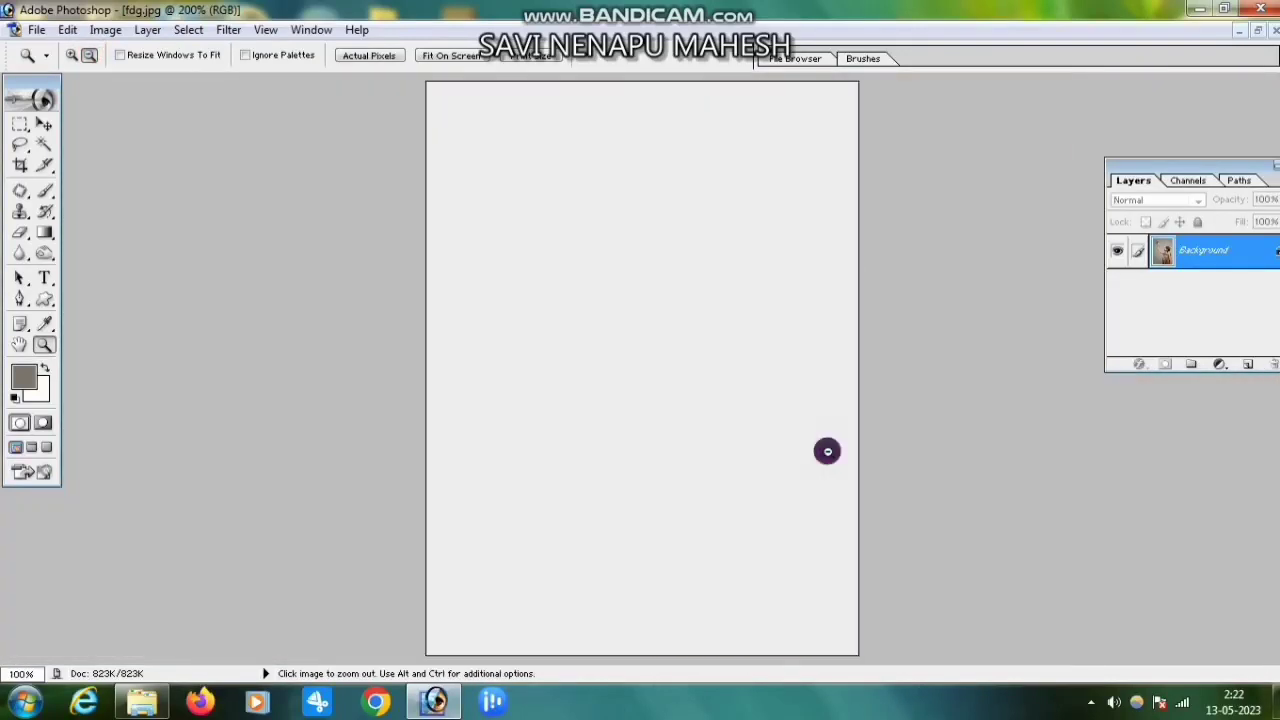
{"action": "left_click", "coordinate": [805, 465]}
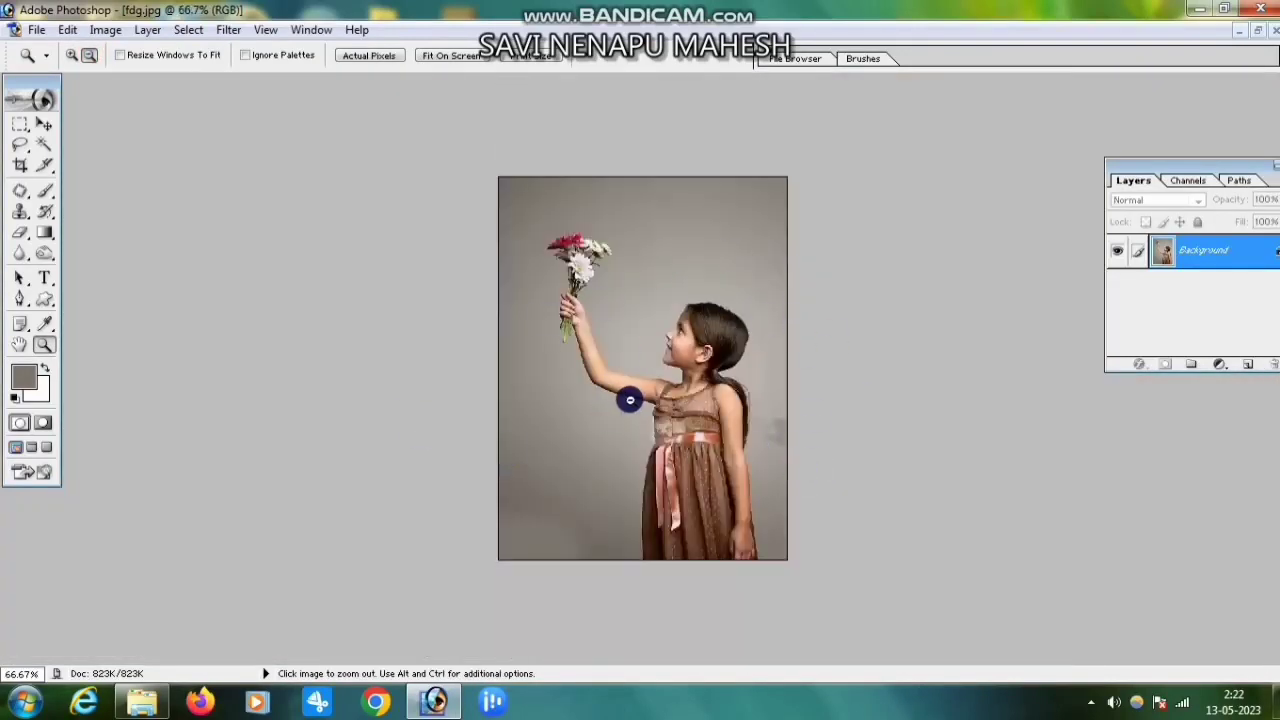
{"action": "left_click", "coordinate": [72, 55]}
{"action": "left_click", "coordinate": [755, 343]}
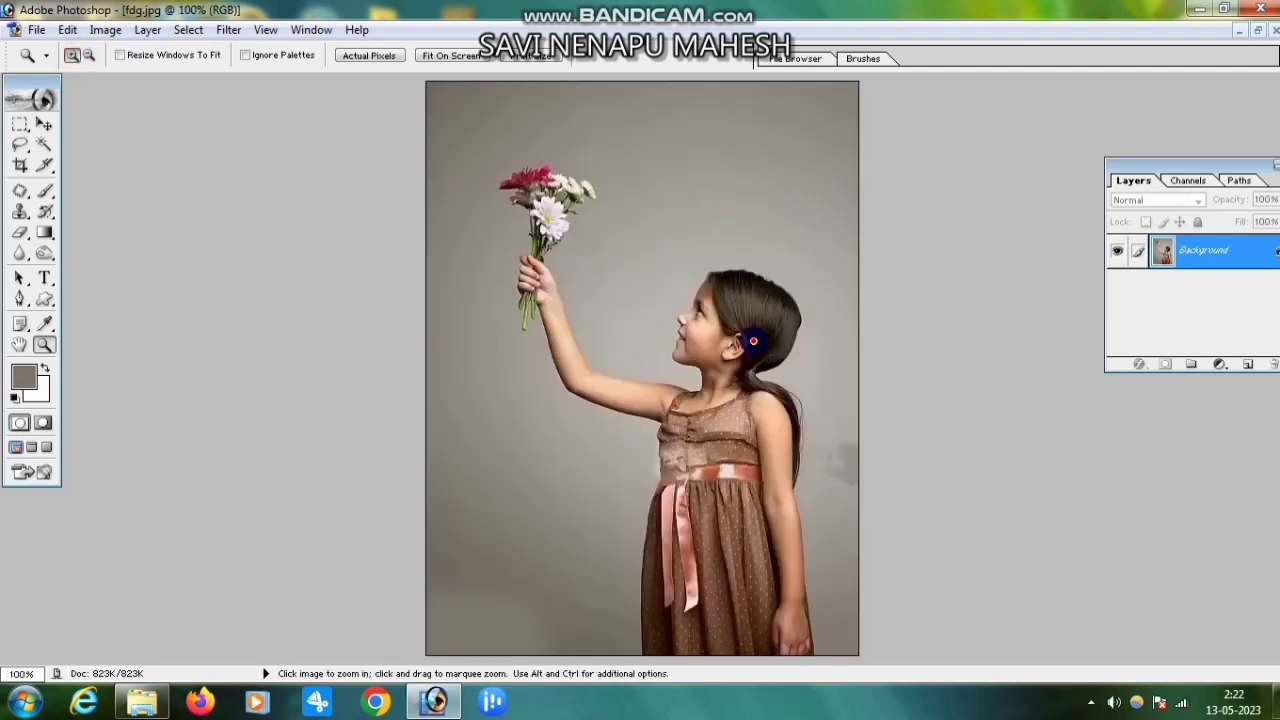
{"action": "left_click", "coordinate": [753, 341]}
{"action": "scroll", "coordinate": [753, 341], "scroll_direction": "up", "scroll_amount": 3}
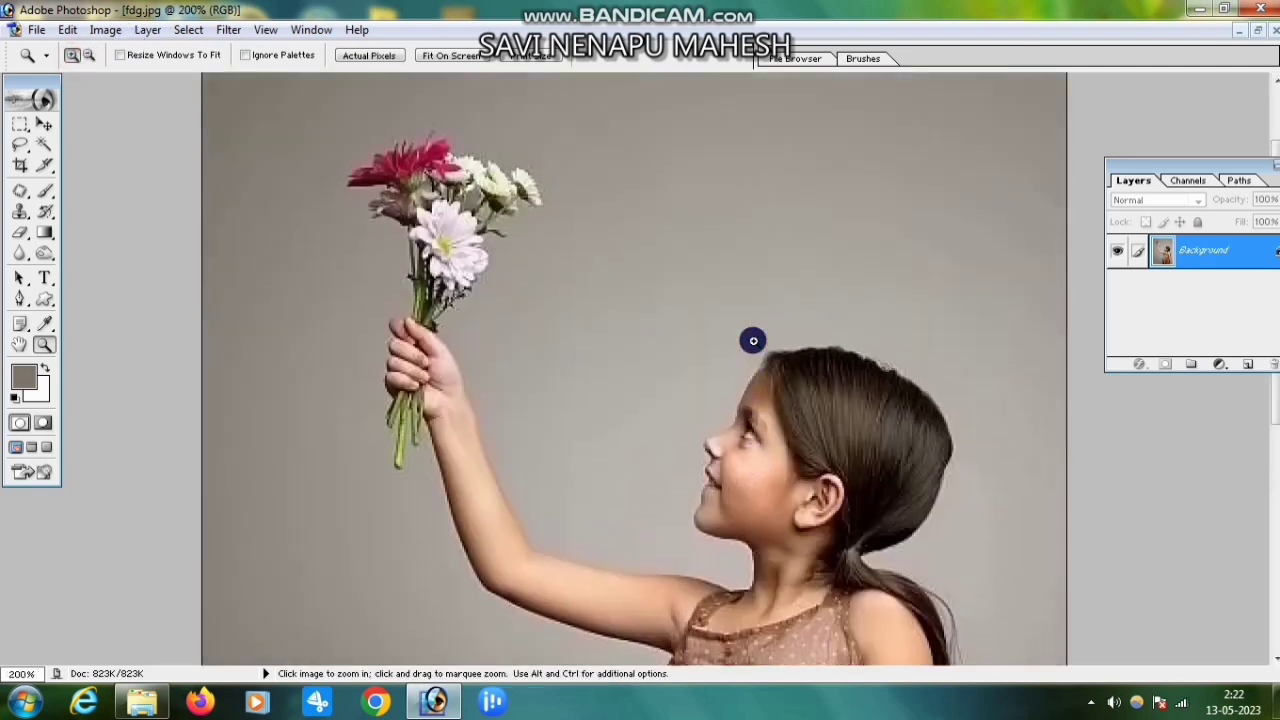
Brighten the photo with Curves, raising the RGB curve to output 196 at input 180.
{"action": "key", "text": "ctrl"}
{"action": "key", "text": "ctrl+m"}
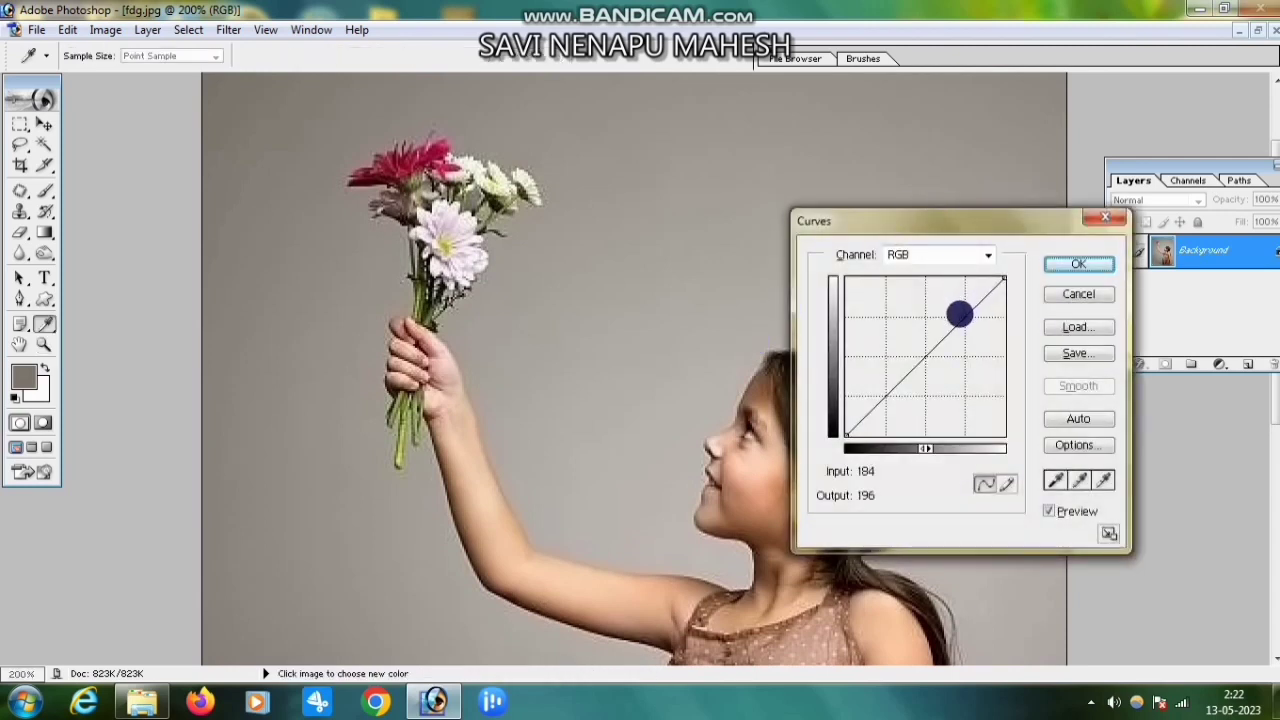
{"action": "left_click", "coordinate": [957, 314]}
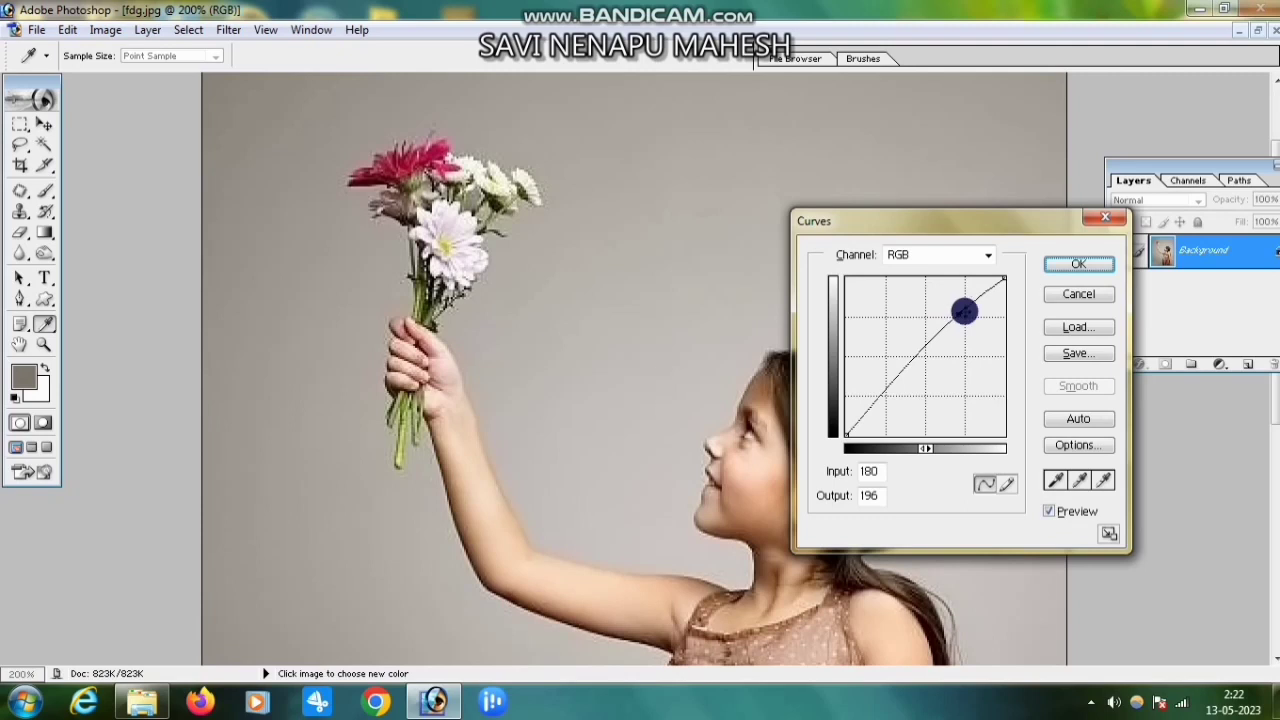
{"action": "left_click", "coordinate": [1060, 266]}
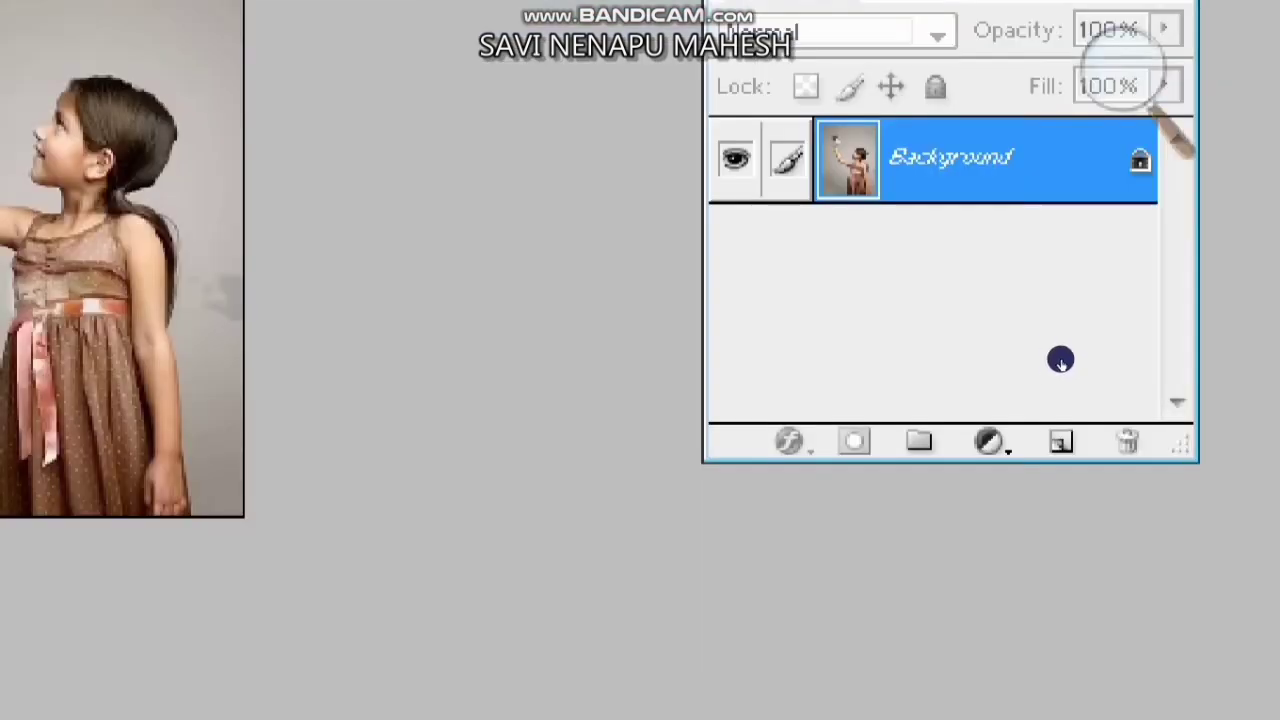
Duplicate the Background layer, duplicate that copy as Background copy 2, and hide the topmost copy.
{"action": "right_click", "coordinate": [1034, 360]}
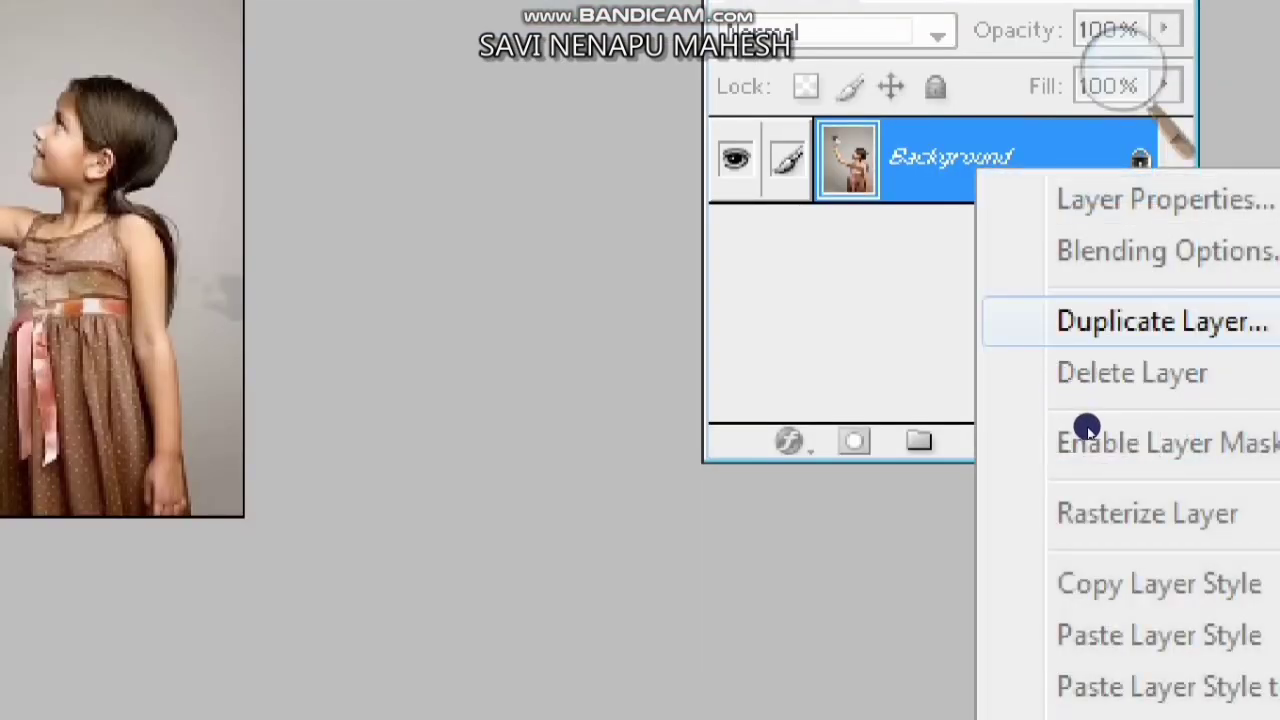
{"action": "left_click", "coordinate": [1160, 321]}
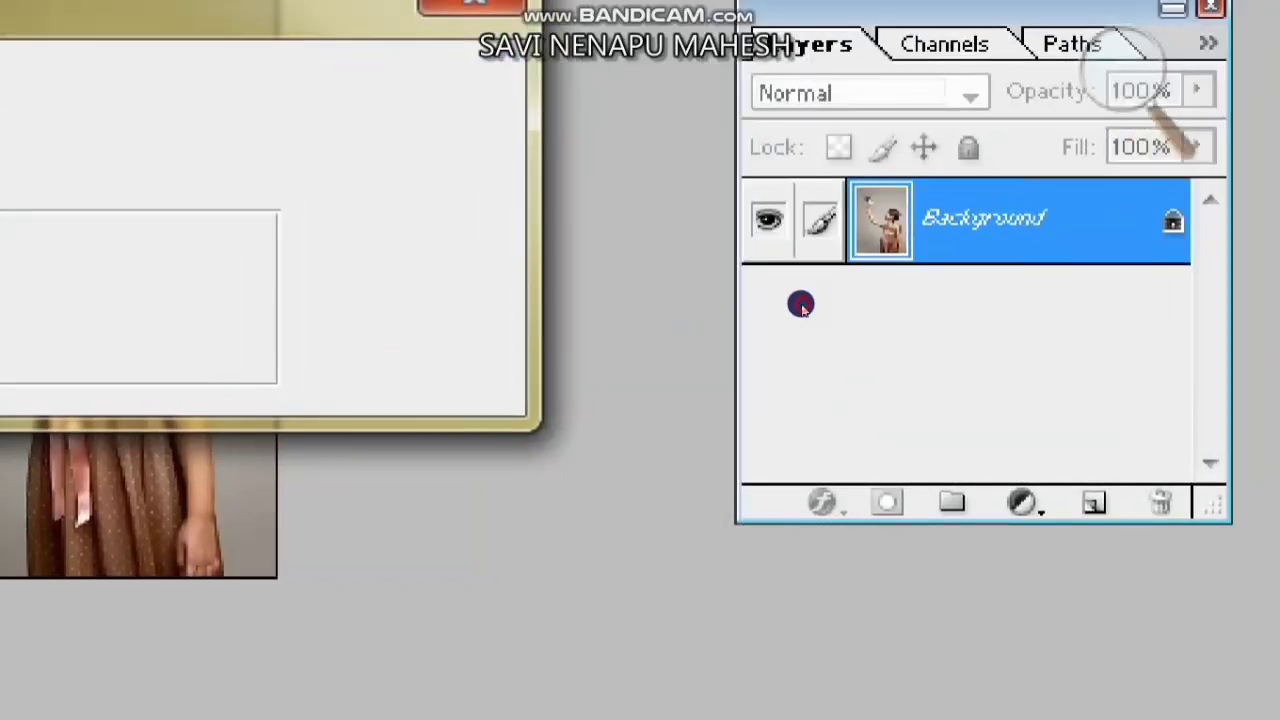
{"action": "key", "text": "Return"}
{"action": "right_click", "coordinate": [1026, 352]}
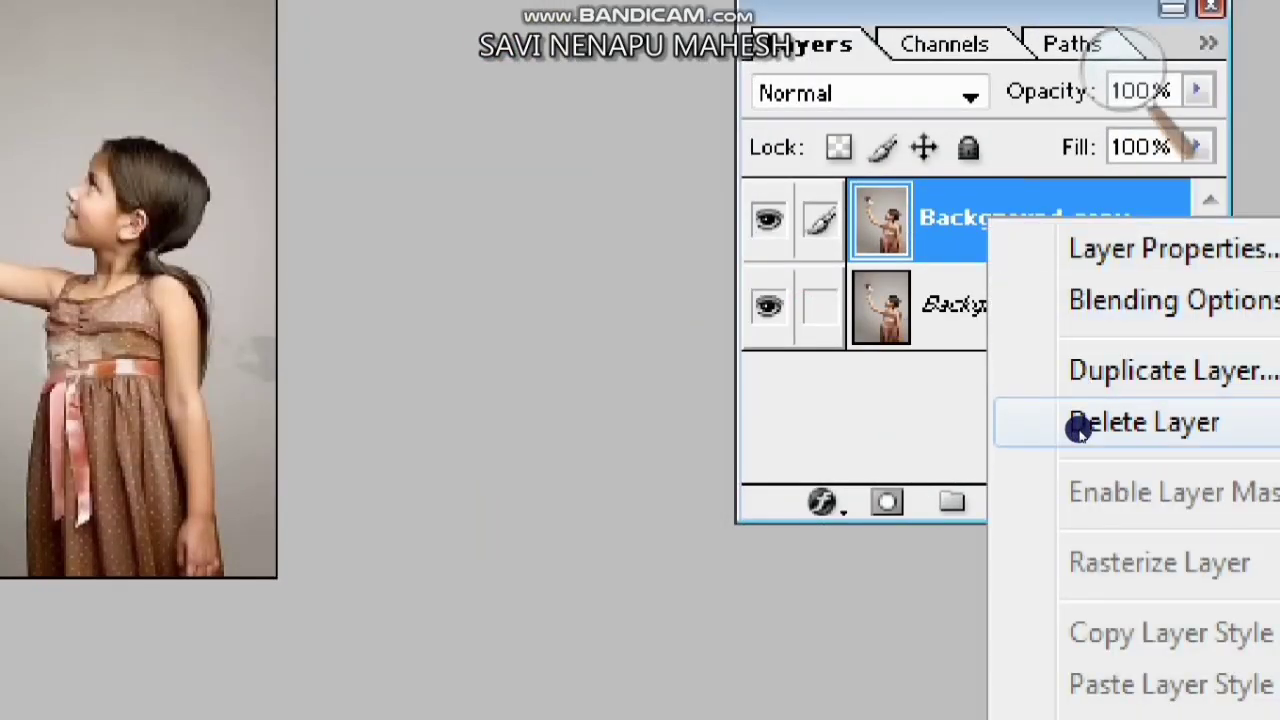
{"action": "left_click", "coordinate": [998, 378]}
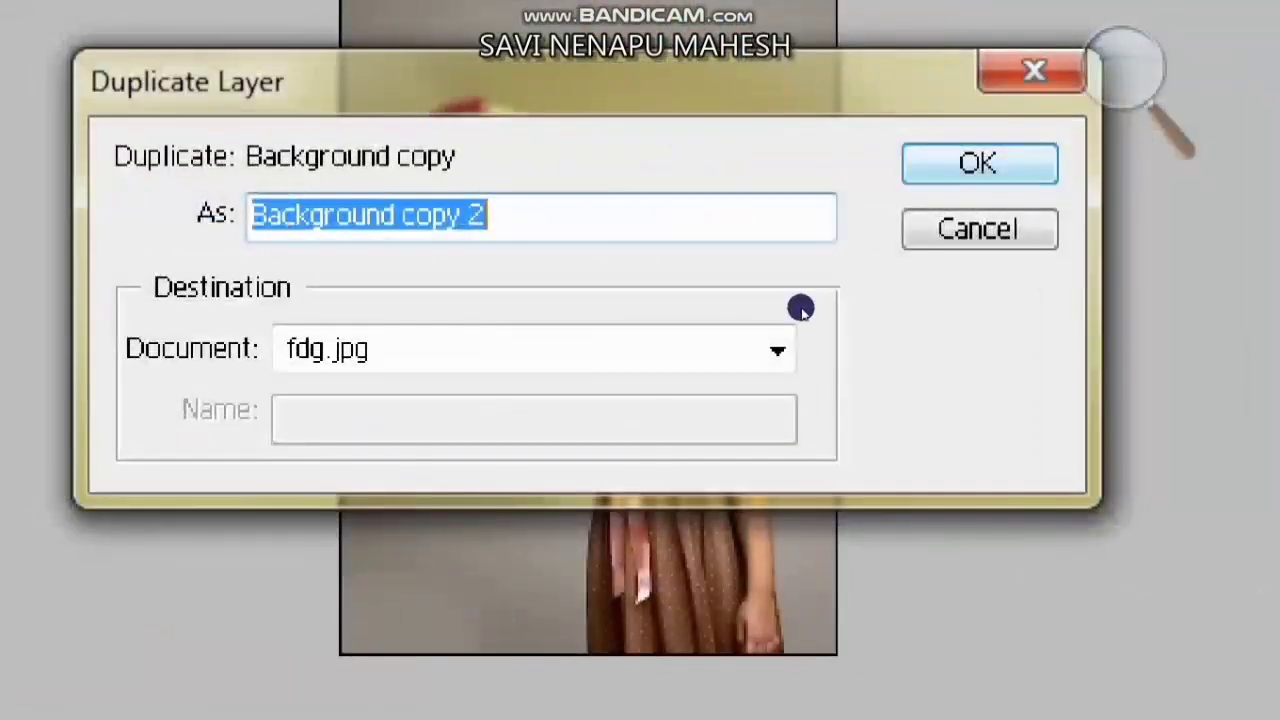
{"action": "key", "text": "Return"}
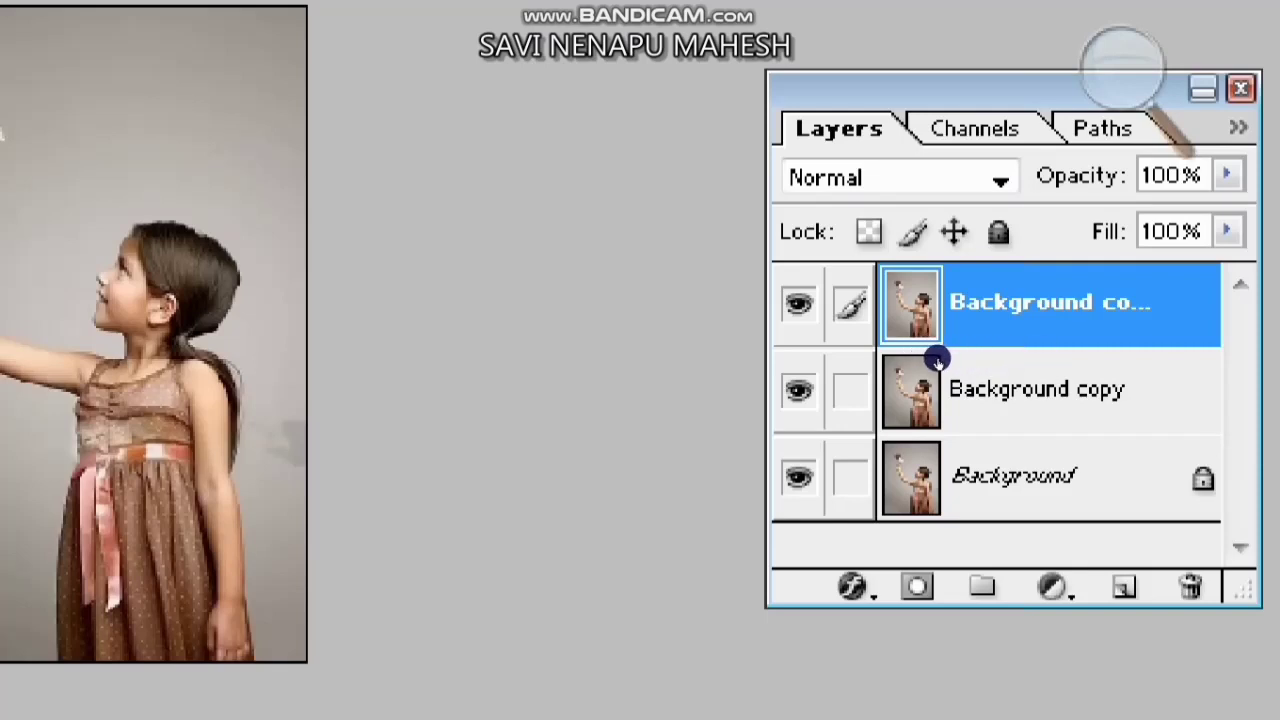
{"action": "left_click", "coordinate": [798, 304]}
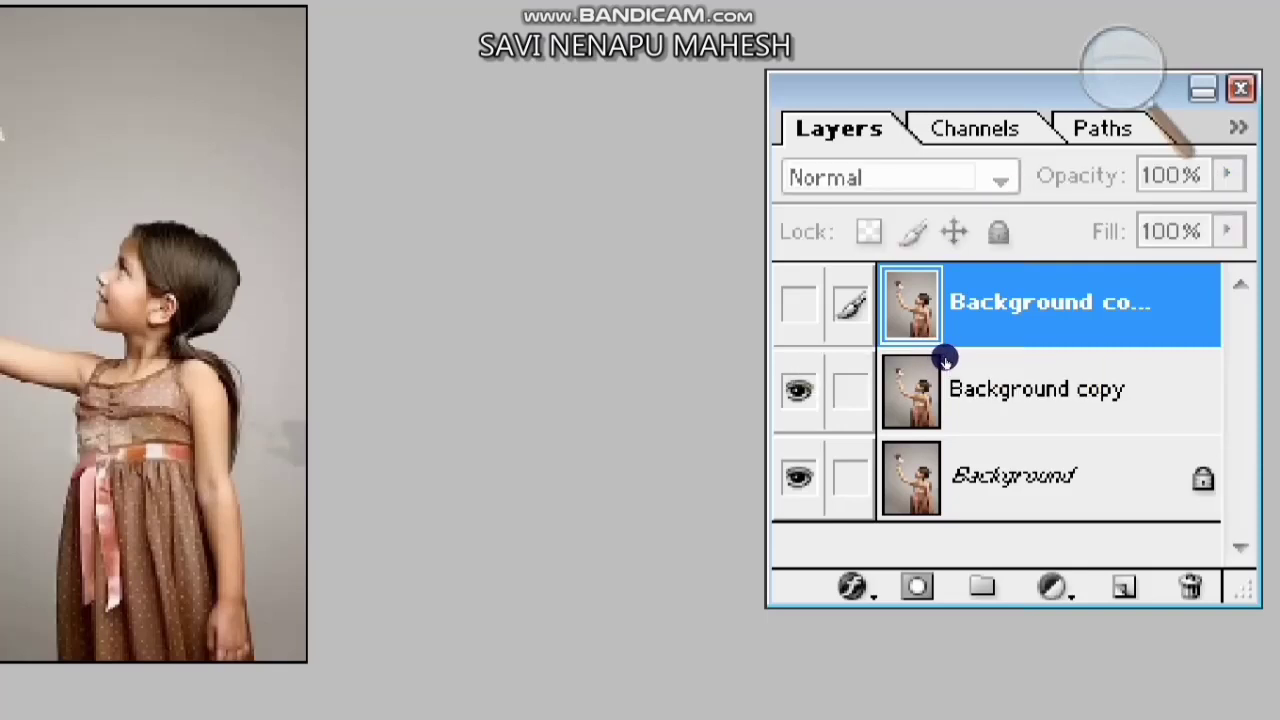
Add a Gradient fill layer directly above the Background layer.
{"action": "left_click", "coordinate": [1030, 432]}
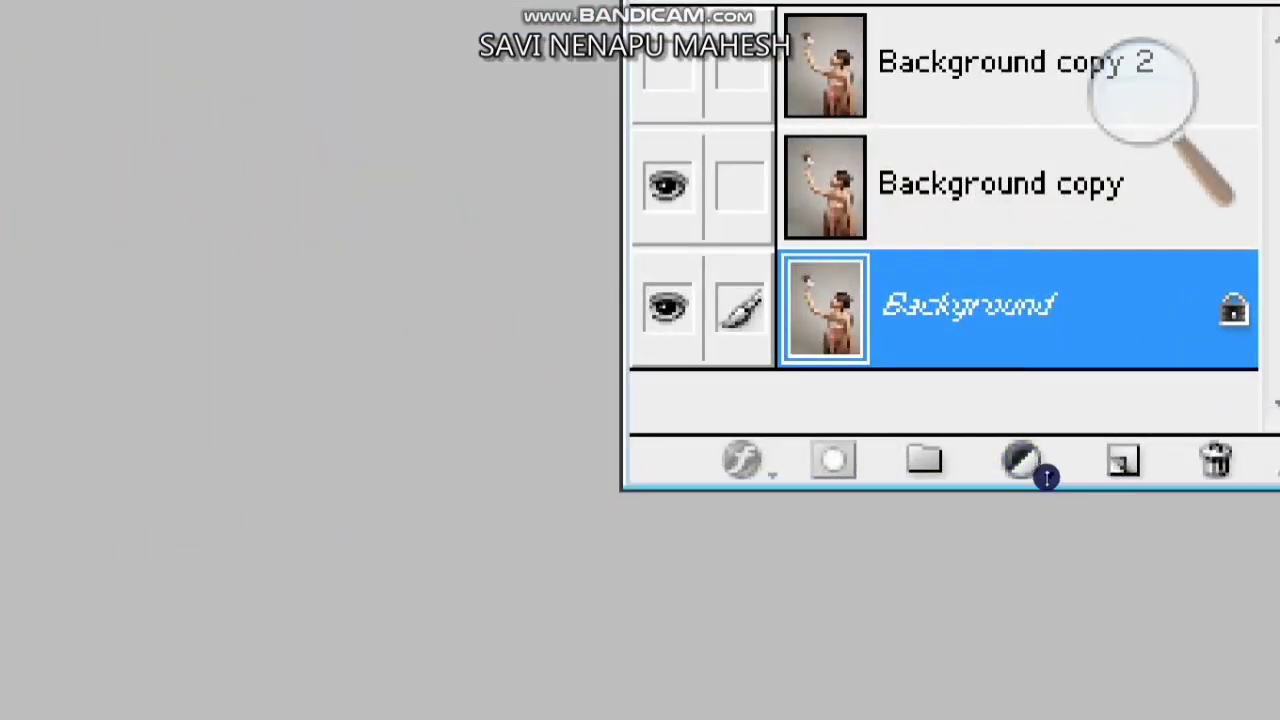
{"action": "left_click", "coordinate": [1040, 474]}
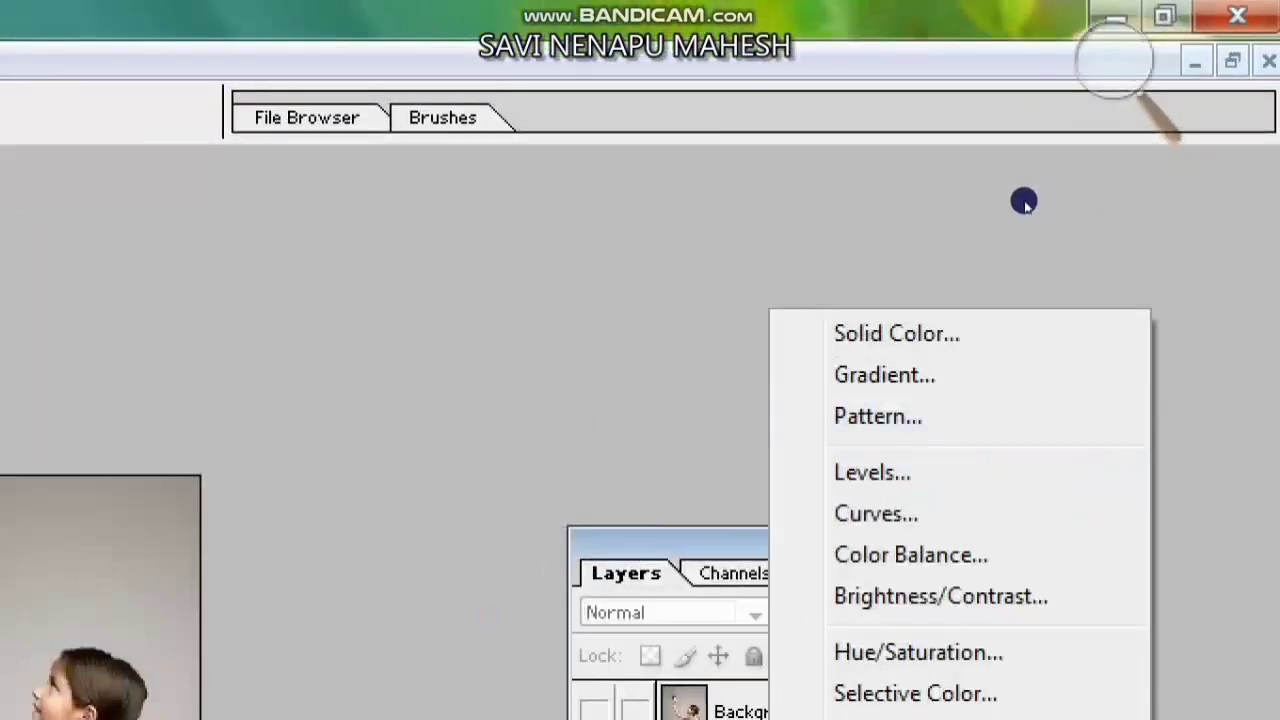
{"action": "key", "text": "Up"}
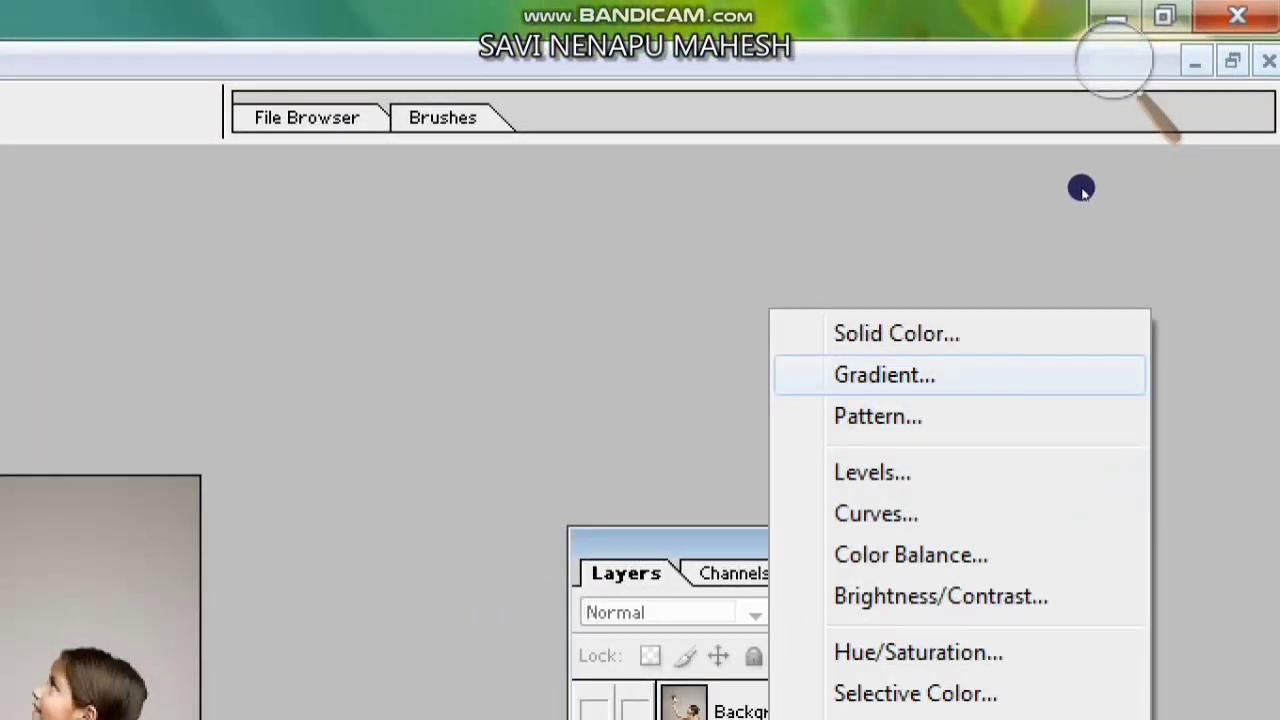
{"action": "key", "text": "Return"}
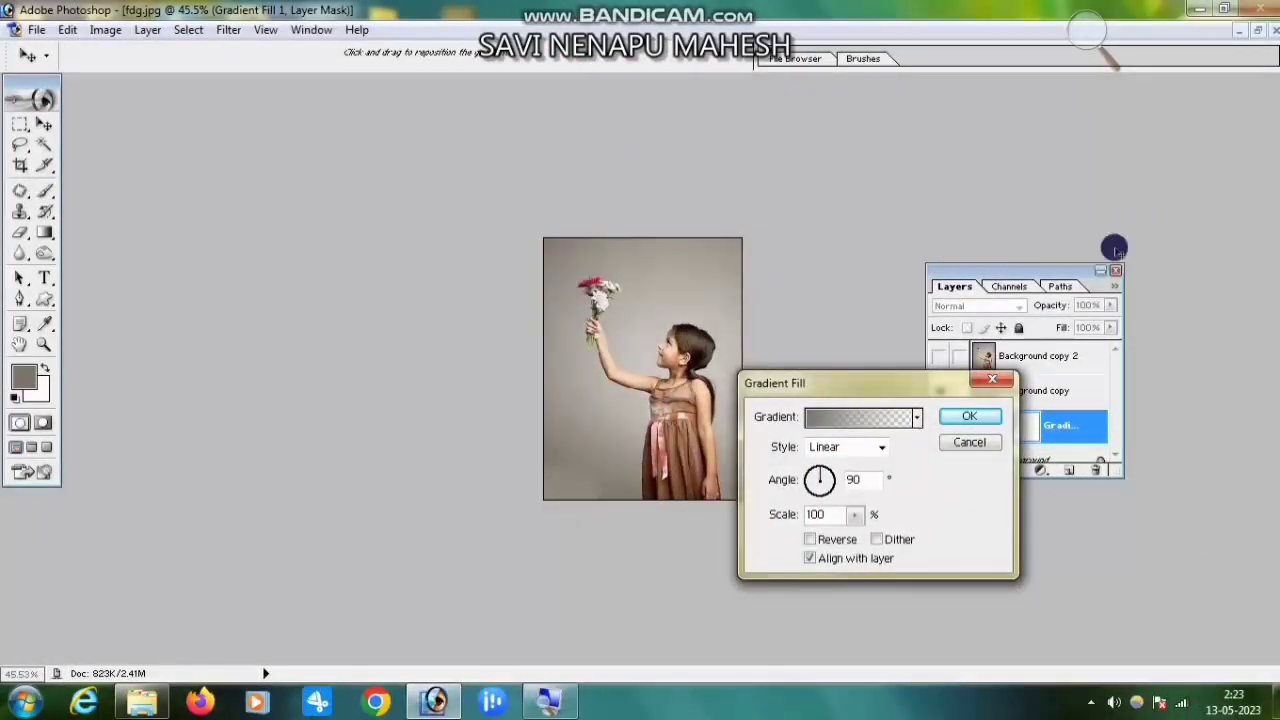
Try the Violet, Orange preset as the gradient of the fill layer.
{"action": "left_click", "coordinate": [868, 417]}
{"action": "left_click", "coordinate": [858, 218]}
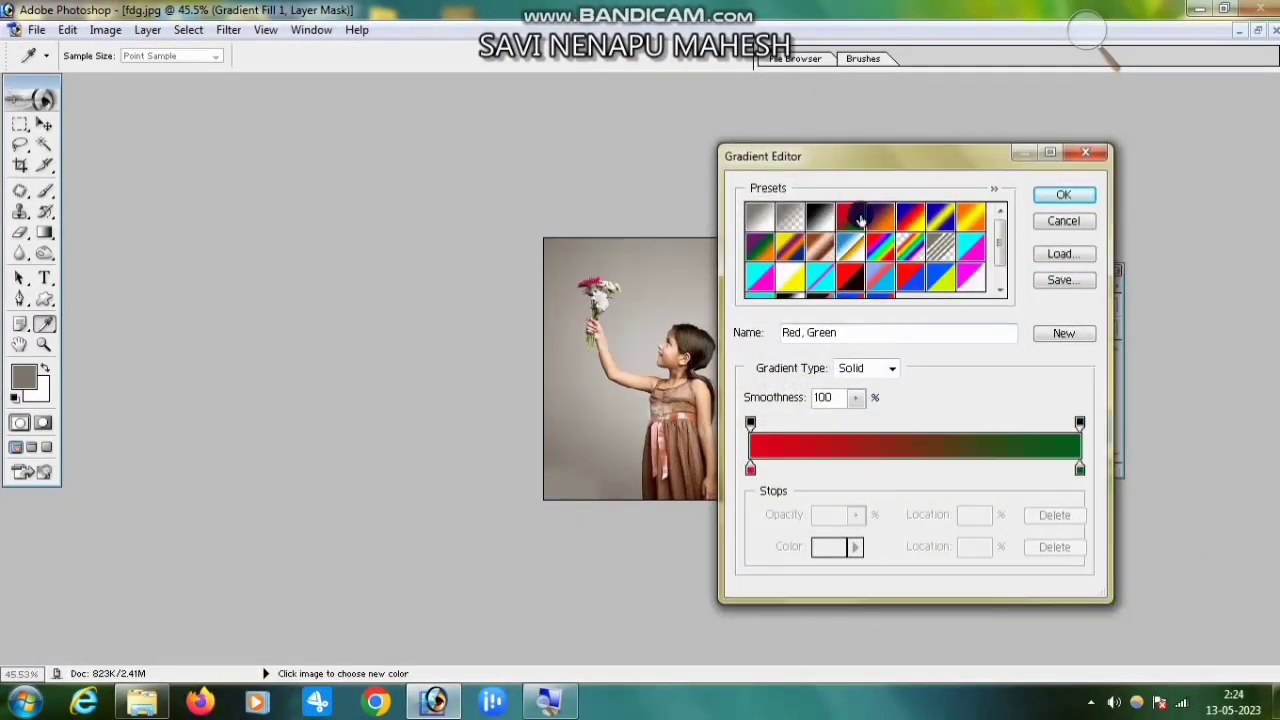
{"action": "left_click", "coordinate": [884, 218]}
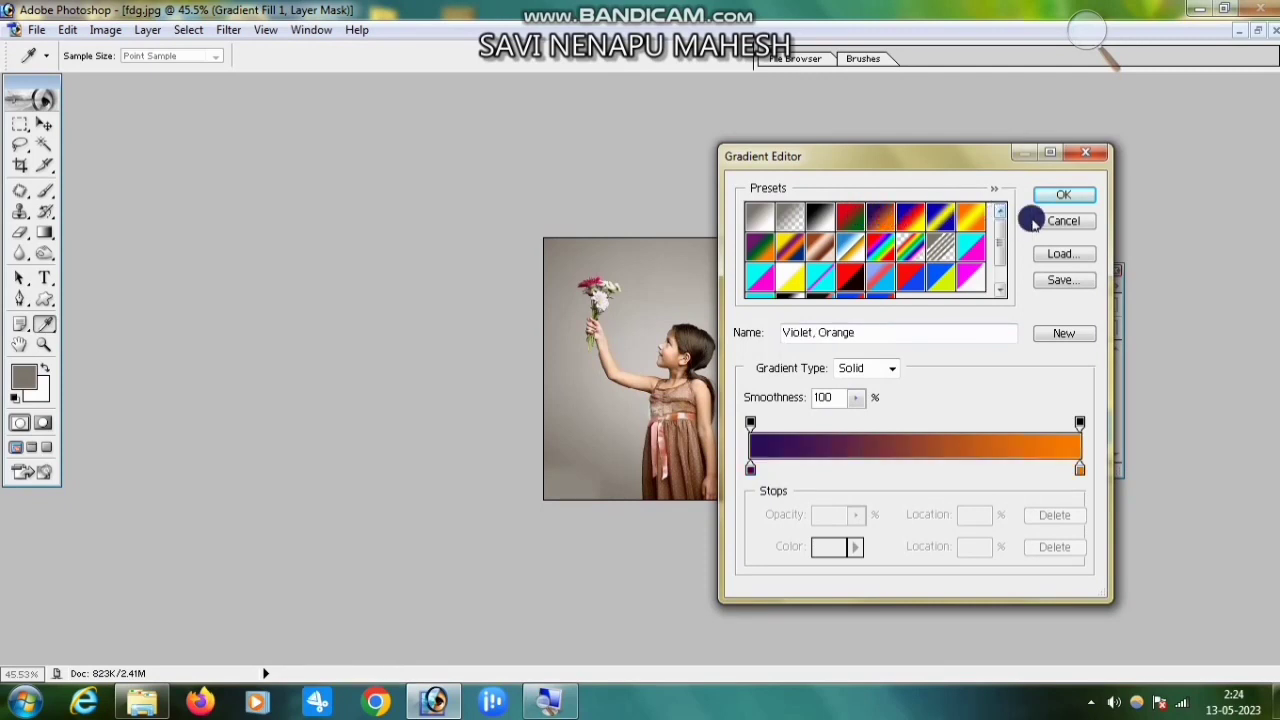
{"action": "left_click", "coordinate": [1057, 200]}
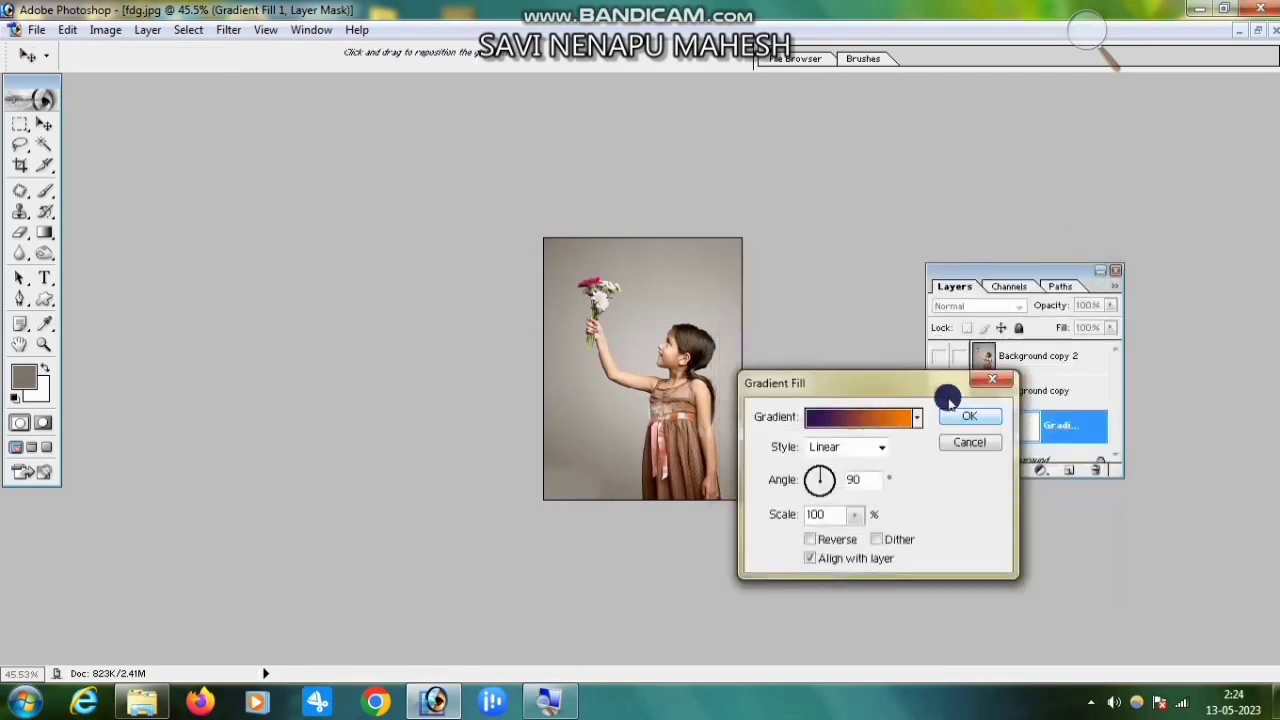
Set the fill layer's gradient to the Black, White preset and apply the fill.
{"action": "left_click", "coordinate": [858, 416]}
{"action": "left_click", "coordinate": [816, 218]}
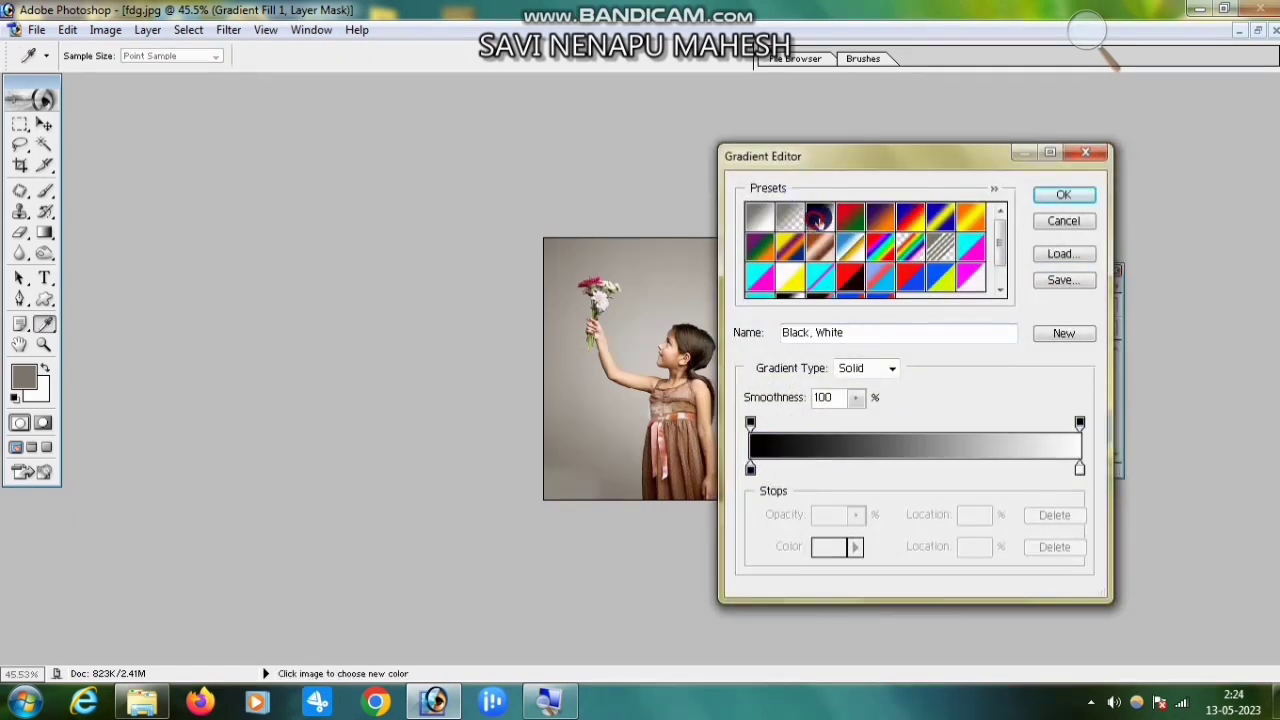
{"action": "left_click", "coordinate": [1055, 198]}
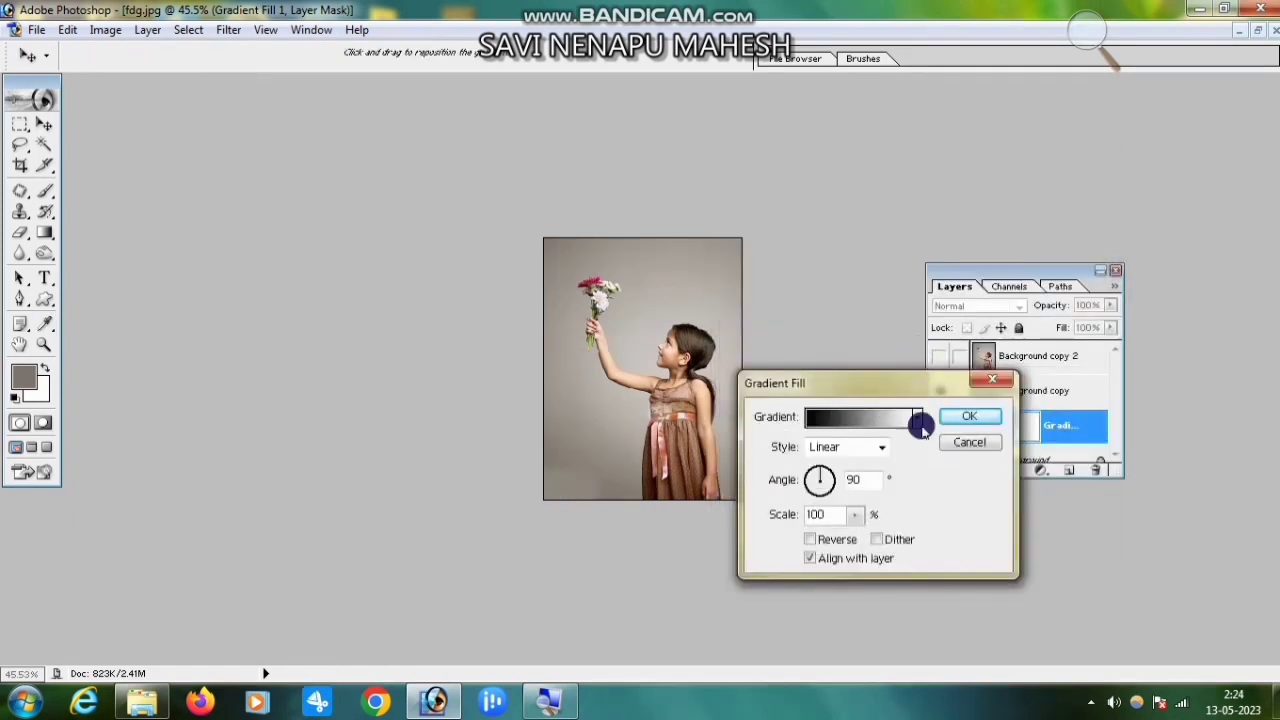
{"action": "left_click", "coordinate": [984, 418]}
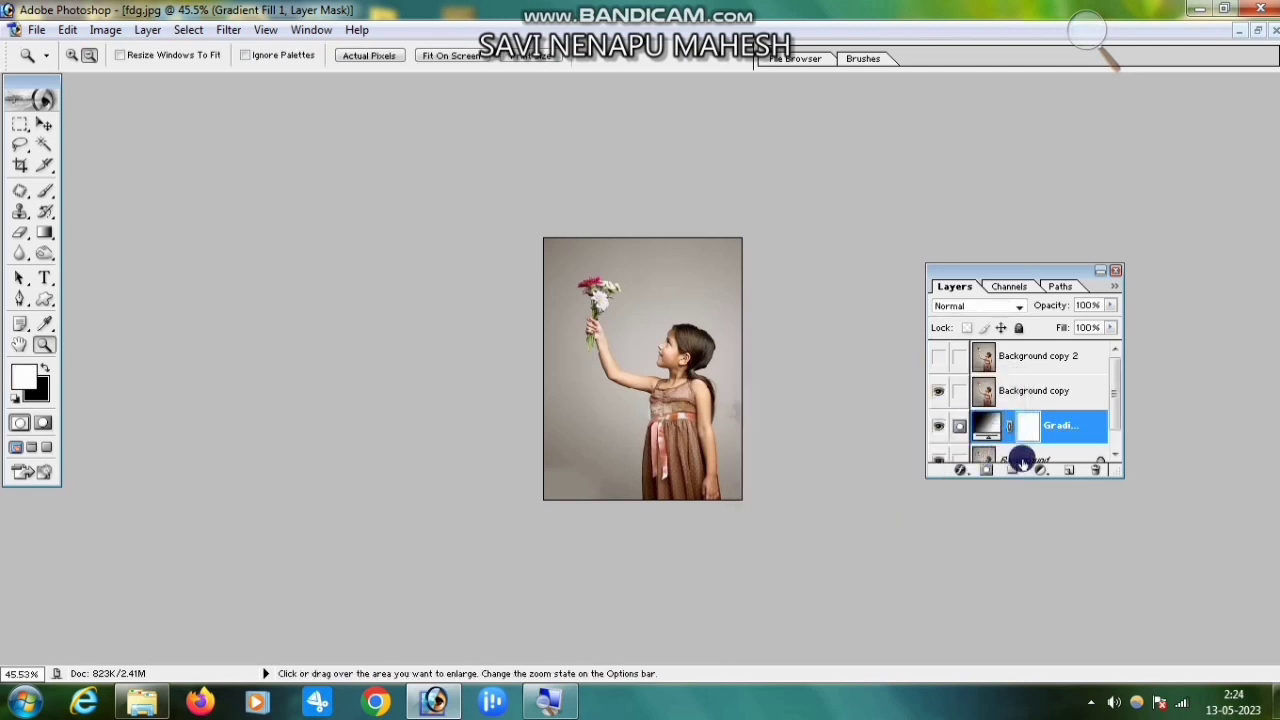
Make a rectangular marquee selection around the flowers and the hand holding them.
{"action": "left_click_drag", "start_coordinate": [1114, 400], "coordinate": [1114, 418]}
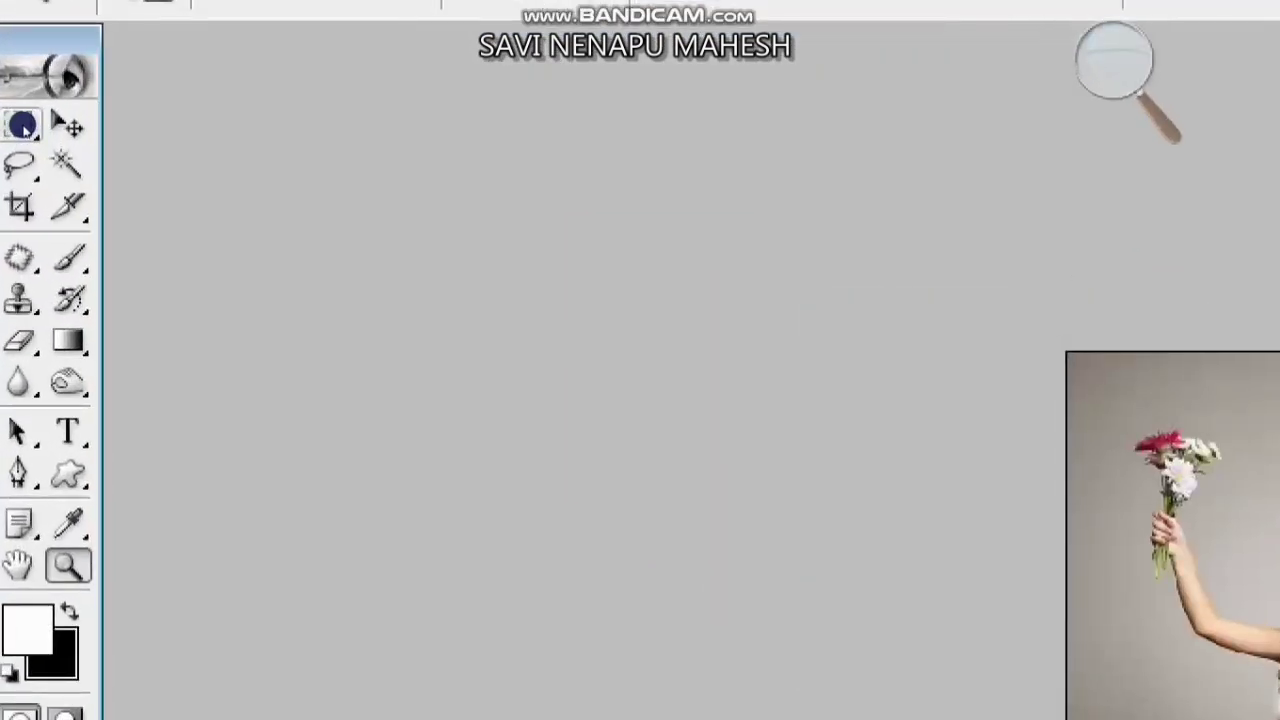
{"action": "left_click", "coordinate": [23, 126]}
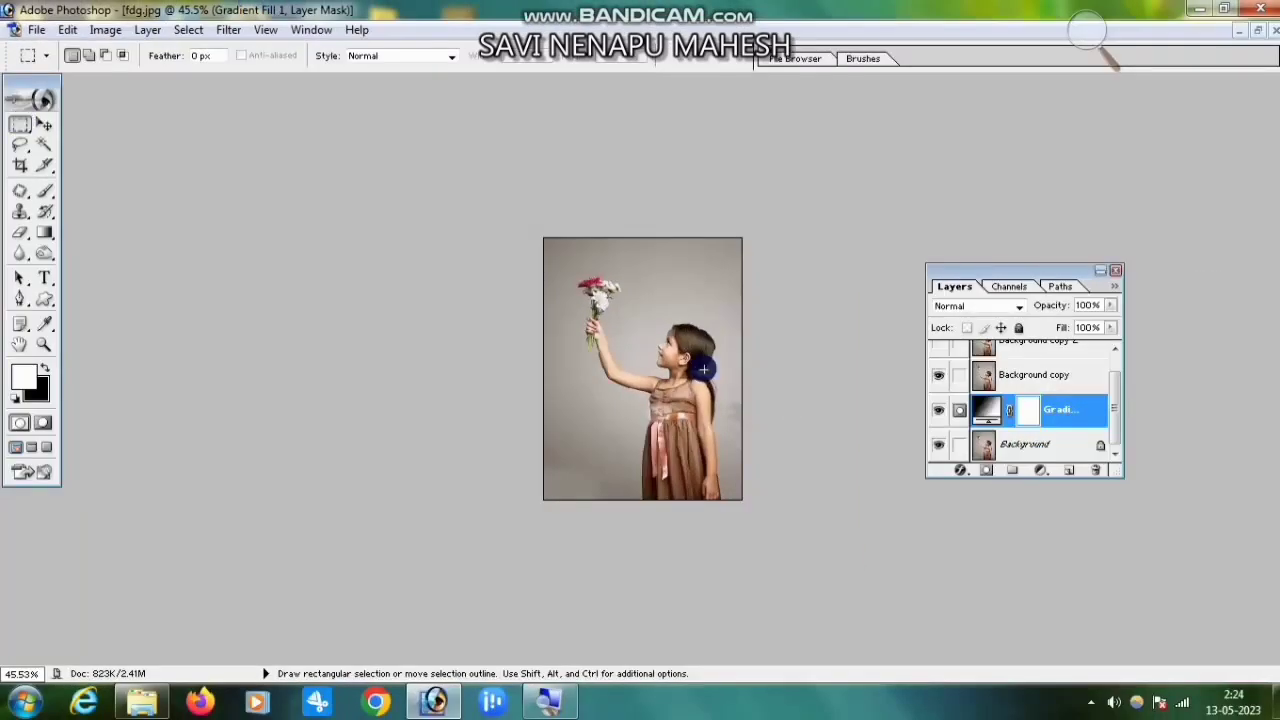
{"action": "left_click_drag", "start_coordinate": [557, 260], "coordinate": [631, 366]}
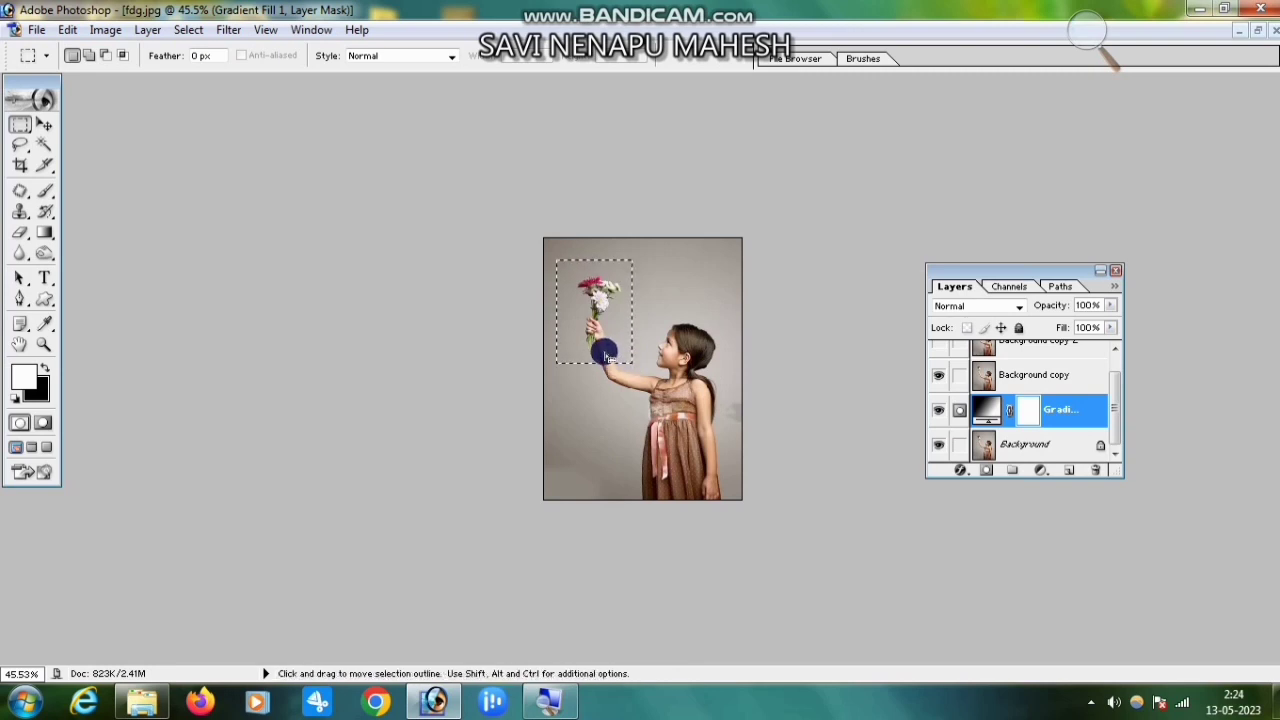
Apply a Perspective transform to the selection around the flowers, shortening its edge nearest the girl, and shift it slightly toward her.
{"action": "left_click", "coordinate": [44, 344]}
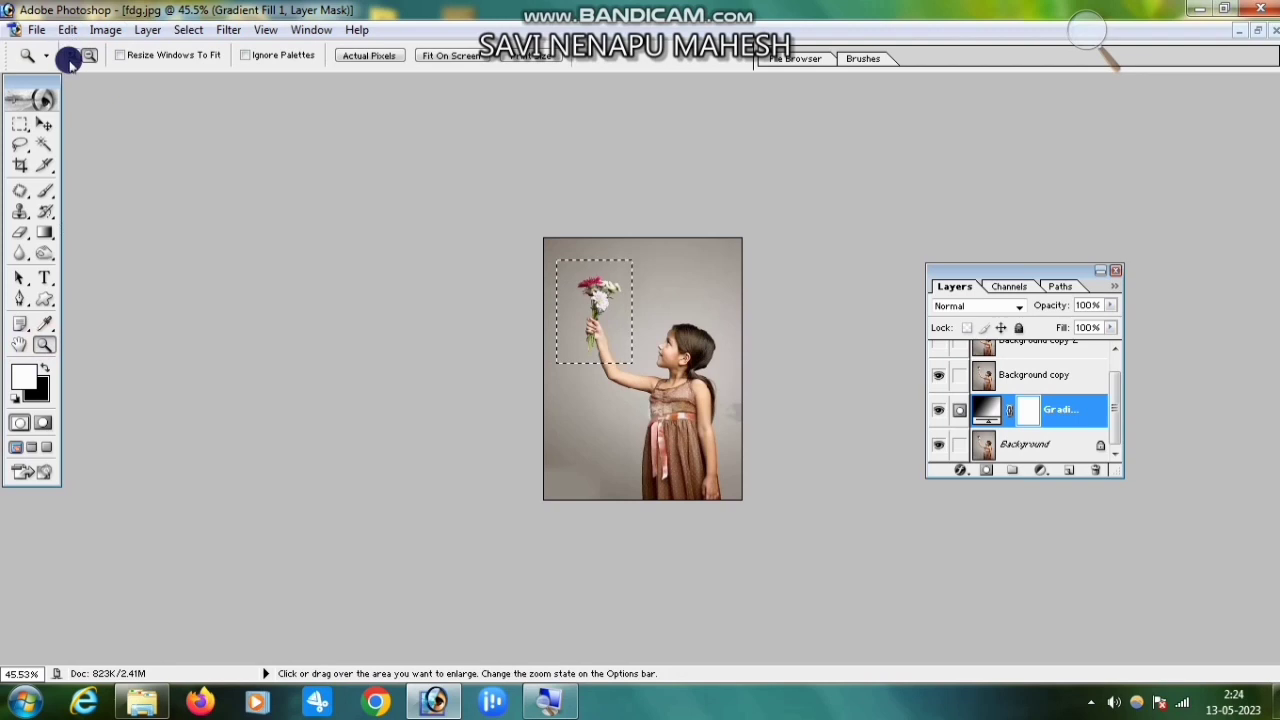
{"action": "left_click", "coordinate": [646, 326]}
{"action": "left_click", "coordinate": [646, 326]}
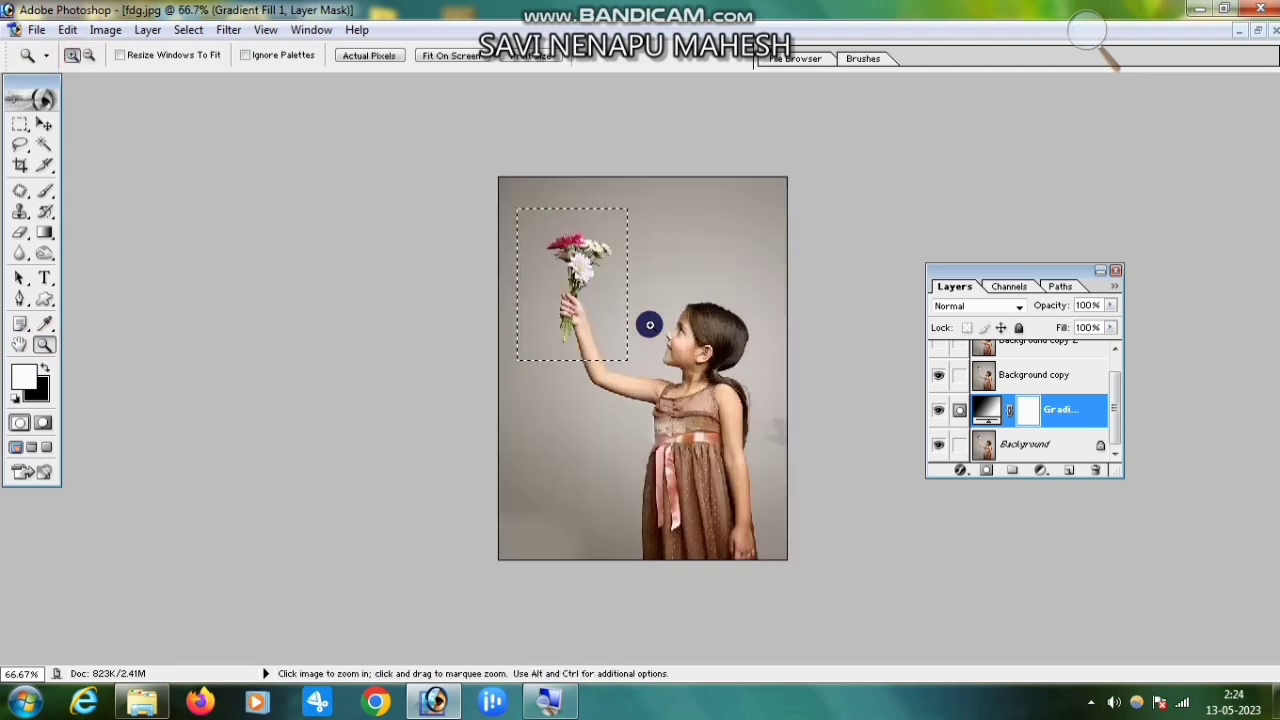
{"action": "left_click", "coordinate": [620, 326]}
{"action": "left_click", "coordinate": [620, 326]}
{"action": "scroll", "coordinate": [429, 337], "scroll_direction": "up", "scroll_amount": 5}
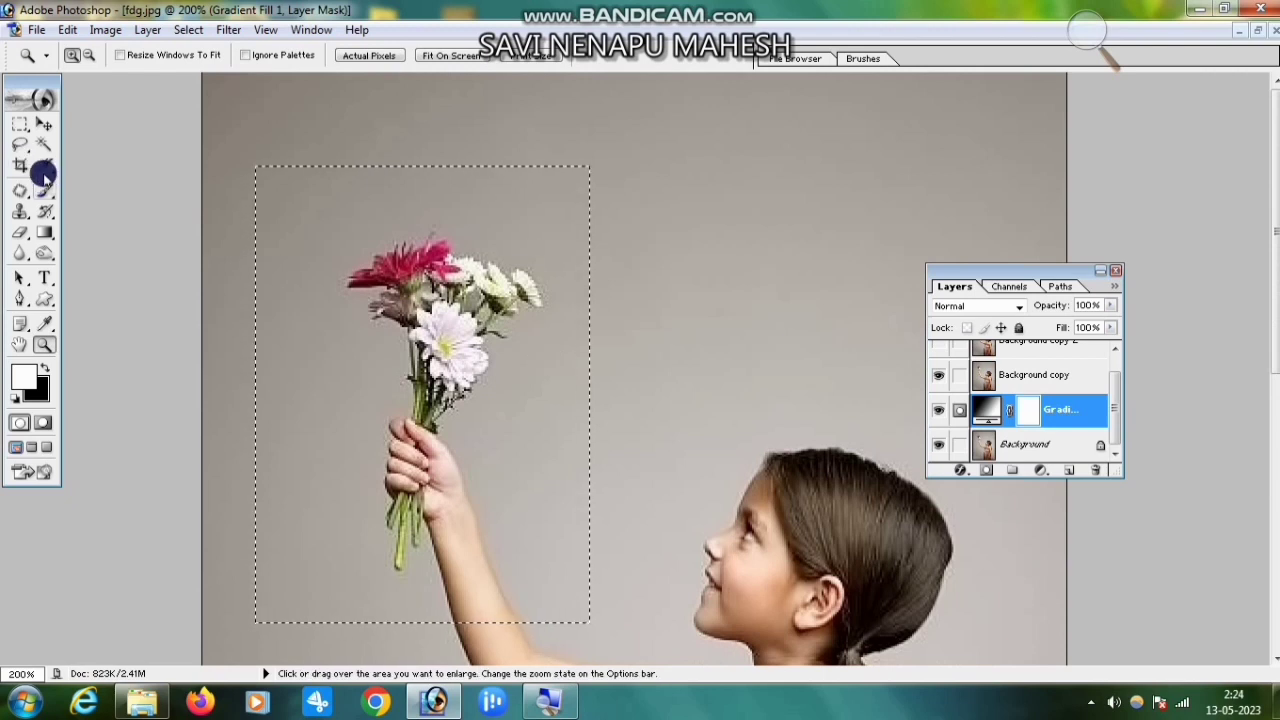
{"action": "left_click", "coordinate": [44, 125]}
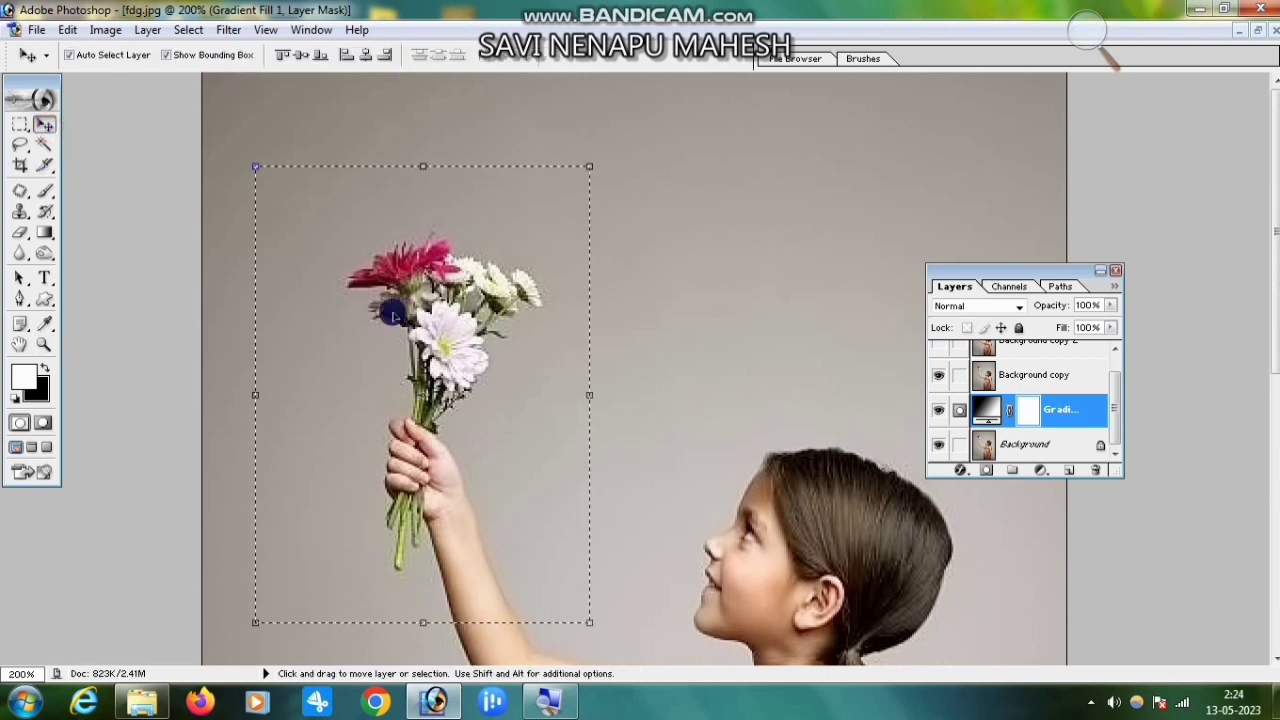
{"action": "left_click", "coordinate": [44, 141]}
{"action": "left_click", "coordinate": [44, 129]}
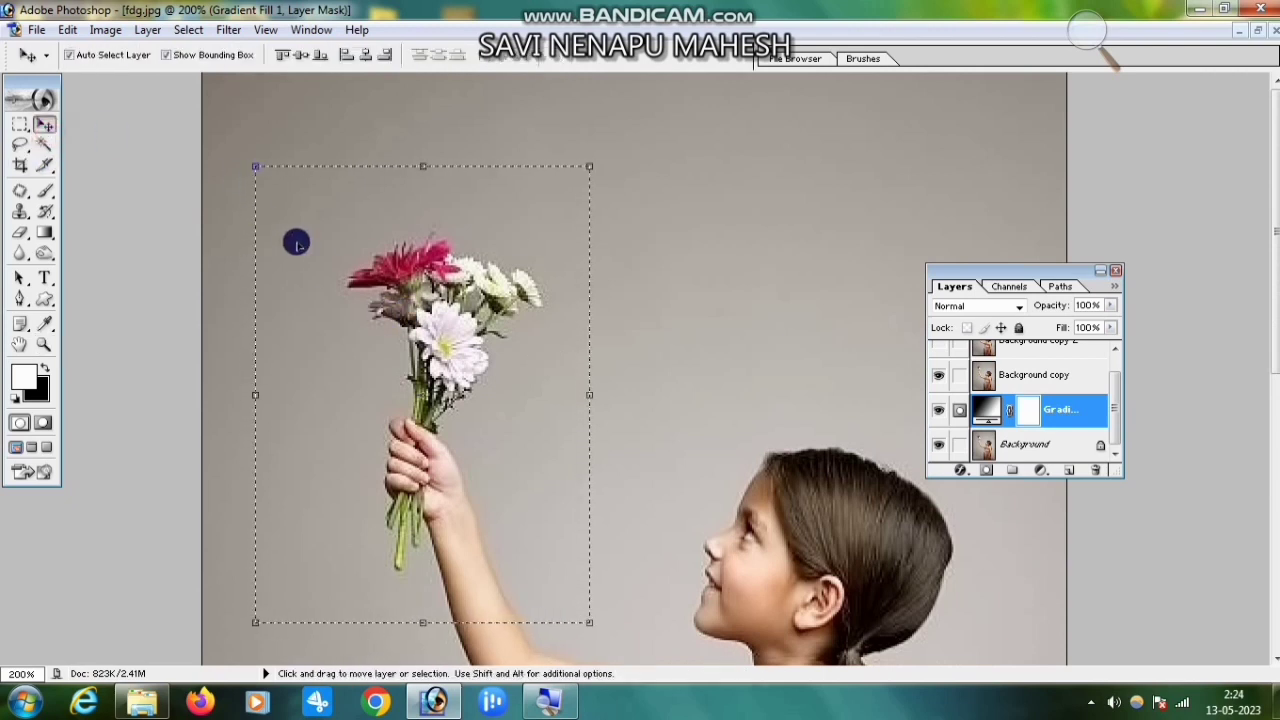
{"action": "left_click", "coordinate": [67, 29]}
{"action": "mouse_move", "coordinate": [98, 399]}
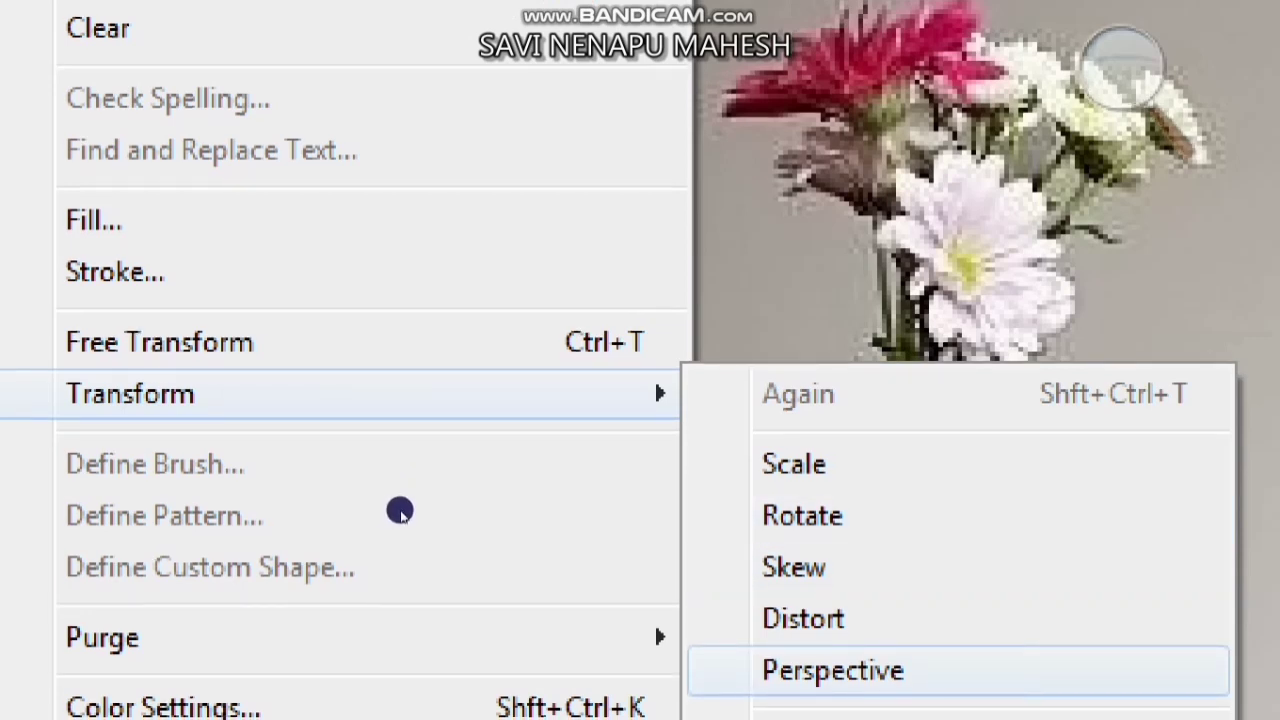
{"action": "left_click", "coordinate": [832, 670]}
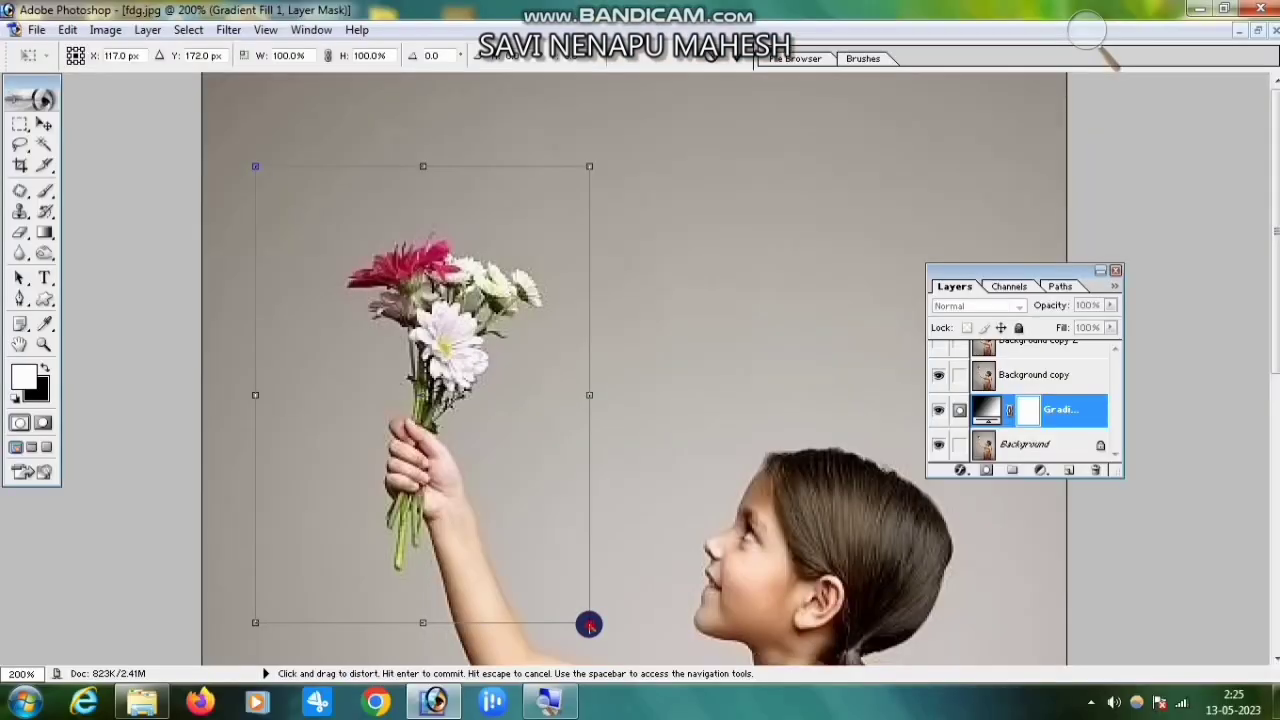
{"action": "left_click_drag", "start_coordinate": [589, 625], "coordinate": [614, 529]}
{"action": "left_click_drag", "start_coordinate": [496, 482], "coordinate": [503, 482]}
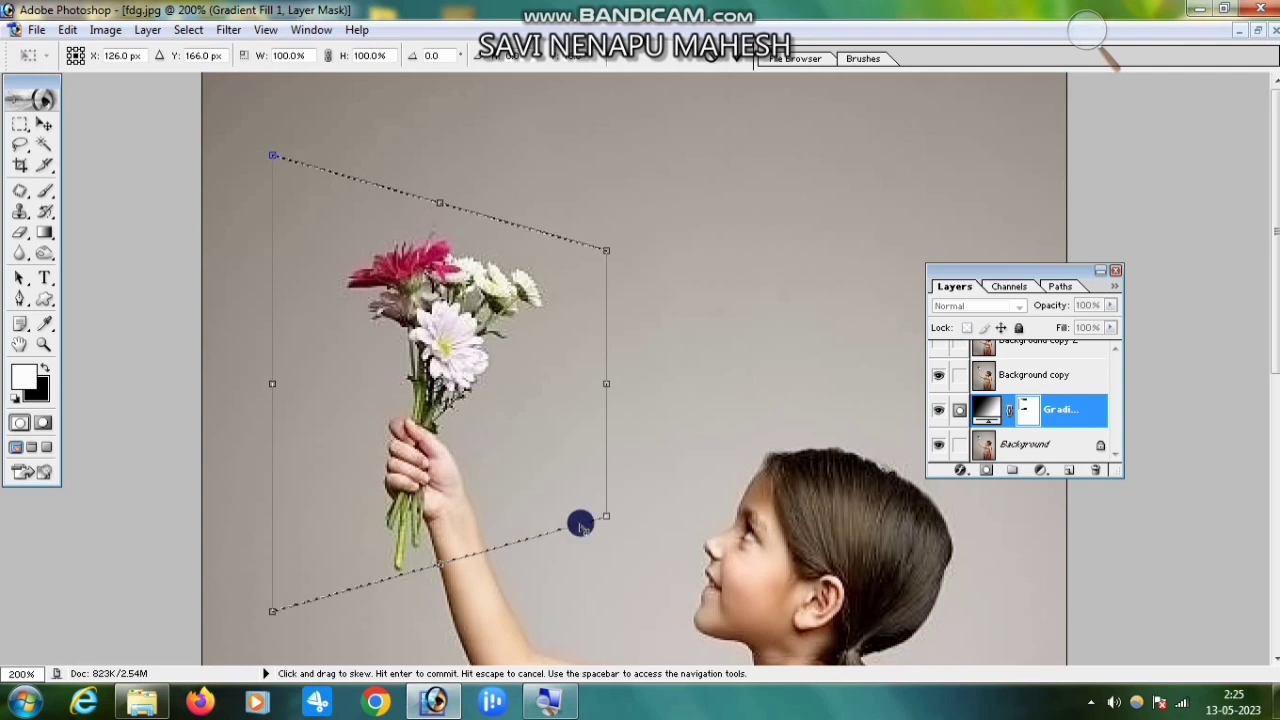
{"action": "key", "text": "Return"}
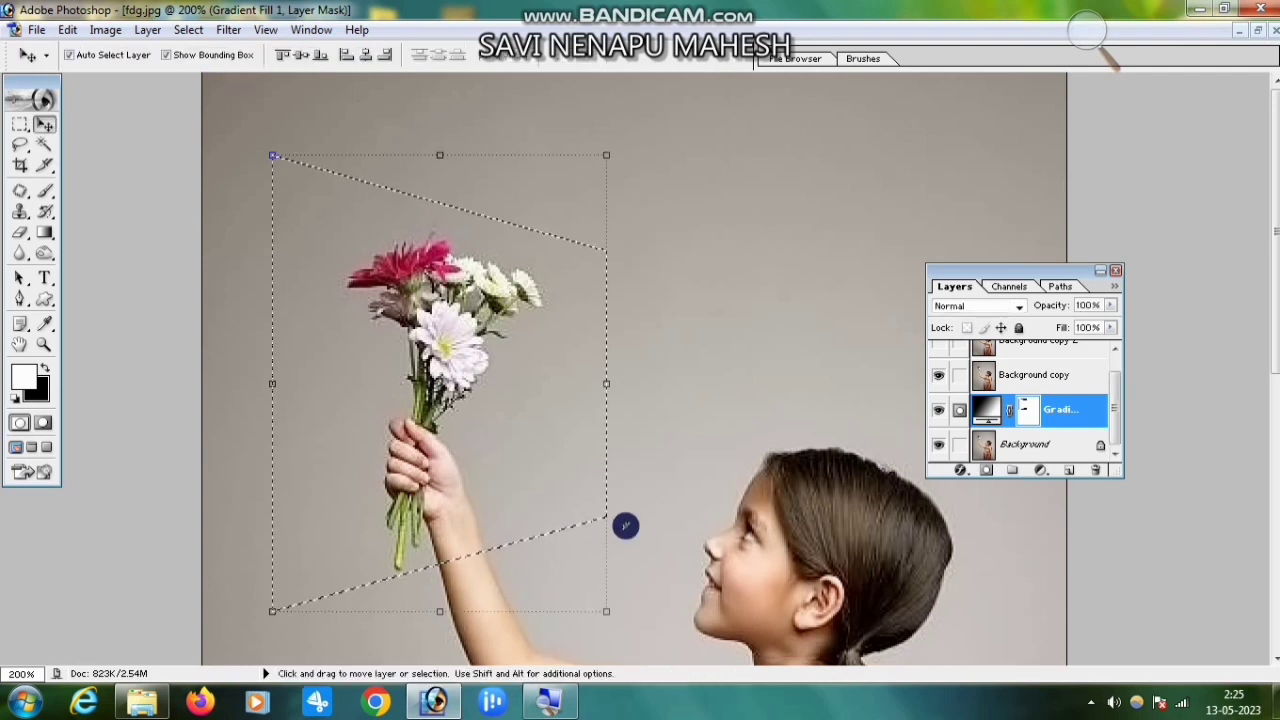
Turn off Auto Select Layer and Show Bounding Box for the Move tool, and discard the gradient fill layer's mask.
{"action": "left_click", "coordinate": [690, 485]}
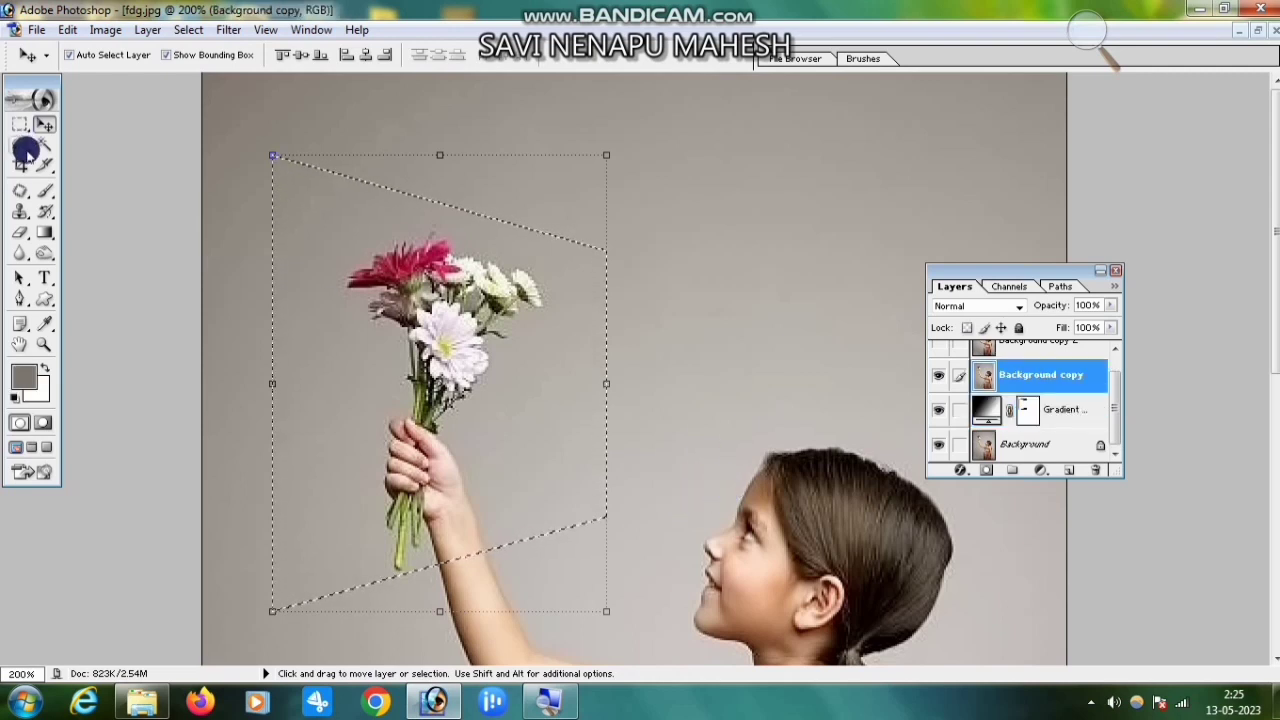
{"action": "left_click", "coordinate": [164, 56]}
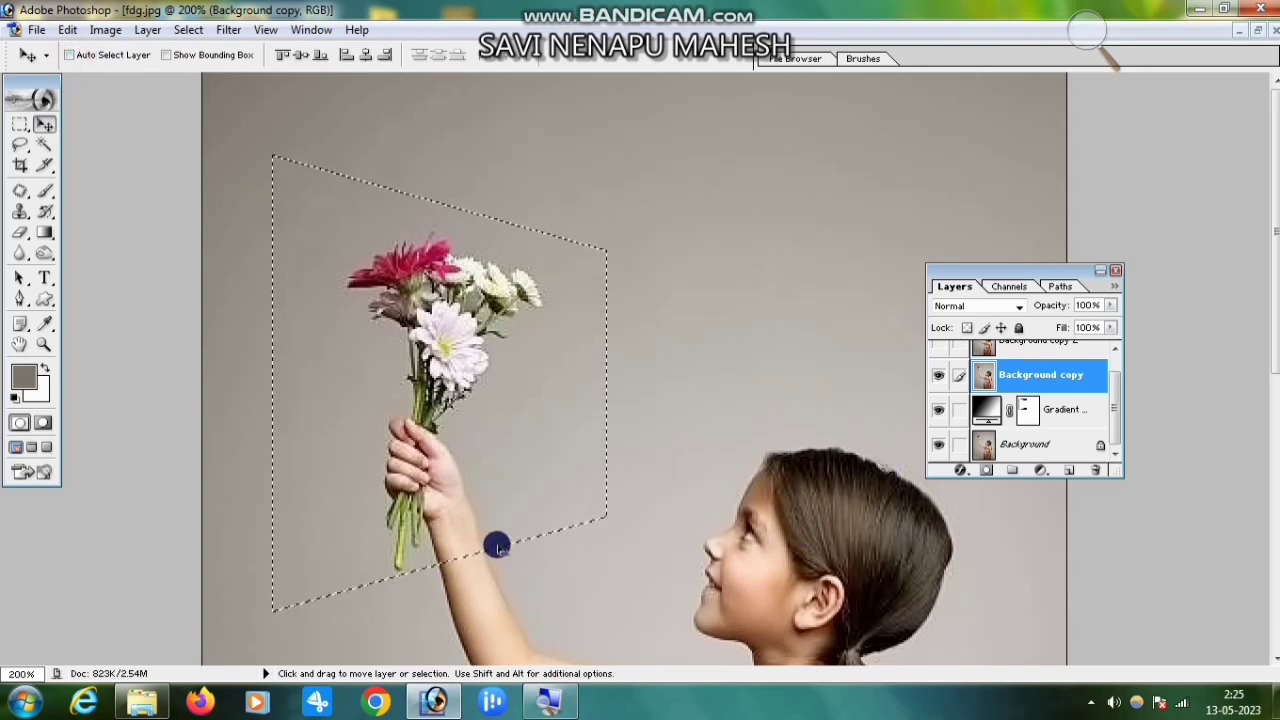
{"action": "left_click", "coordinate": [1033, 410]}
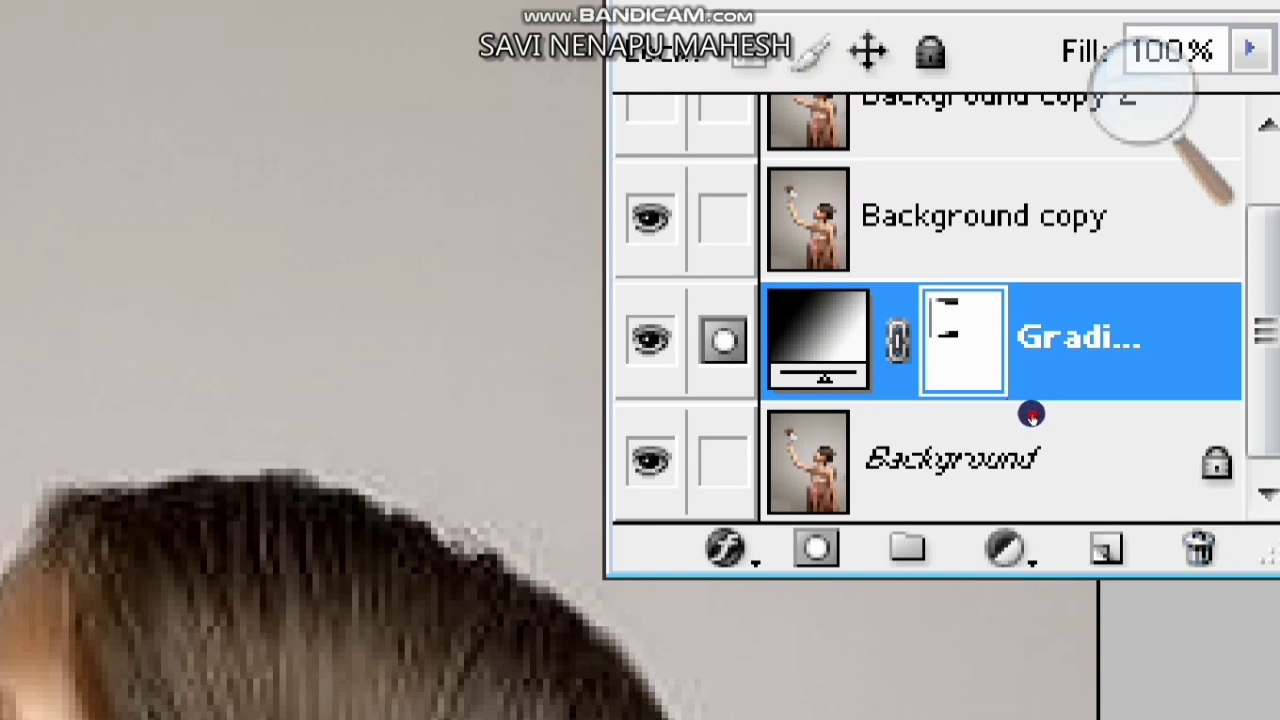
{"action": "left_click", "coordinate": [1188, 539]}
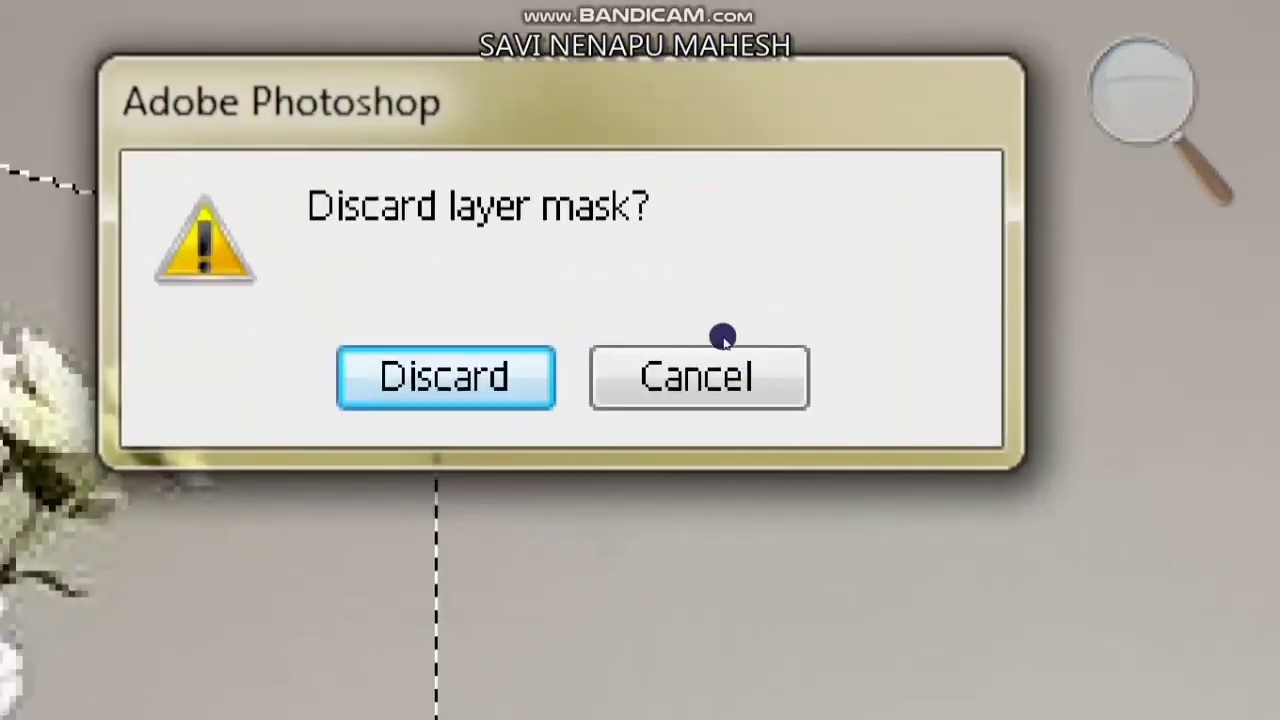
{"action": "key", "text": "Return"}
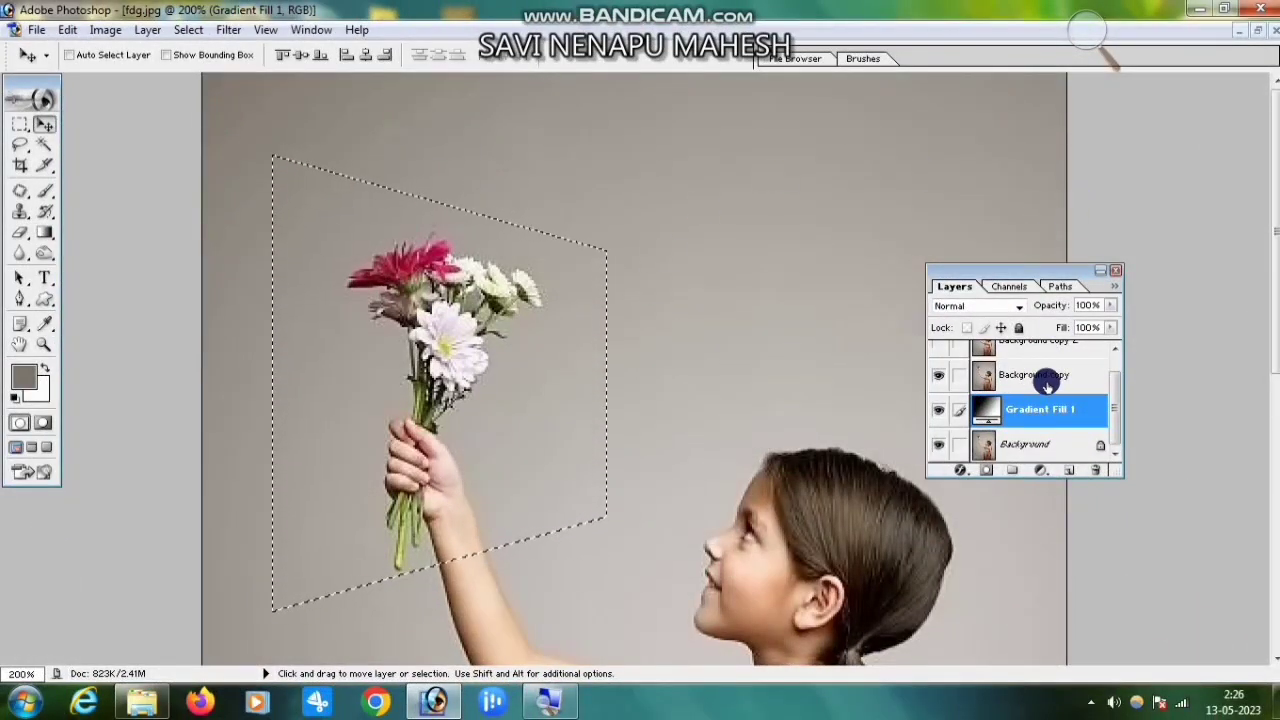
Add a layer mask to the Background copy layer from the perspective-shaped selection around the flowers.
{"action": "left_click", "coordinate": [1043, 386]}
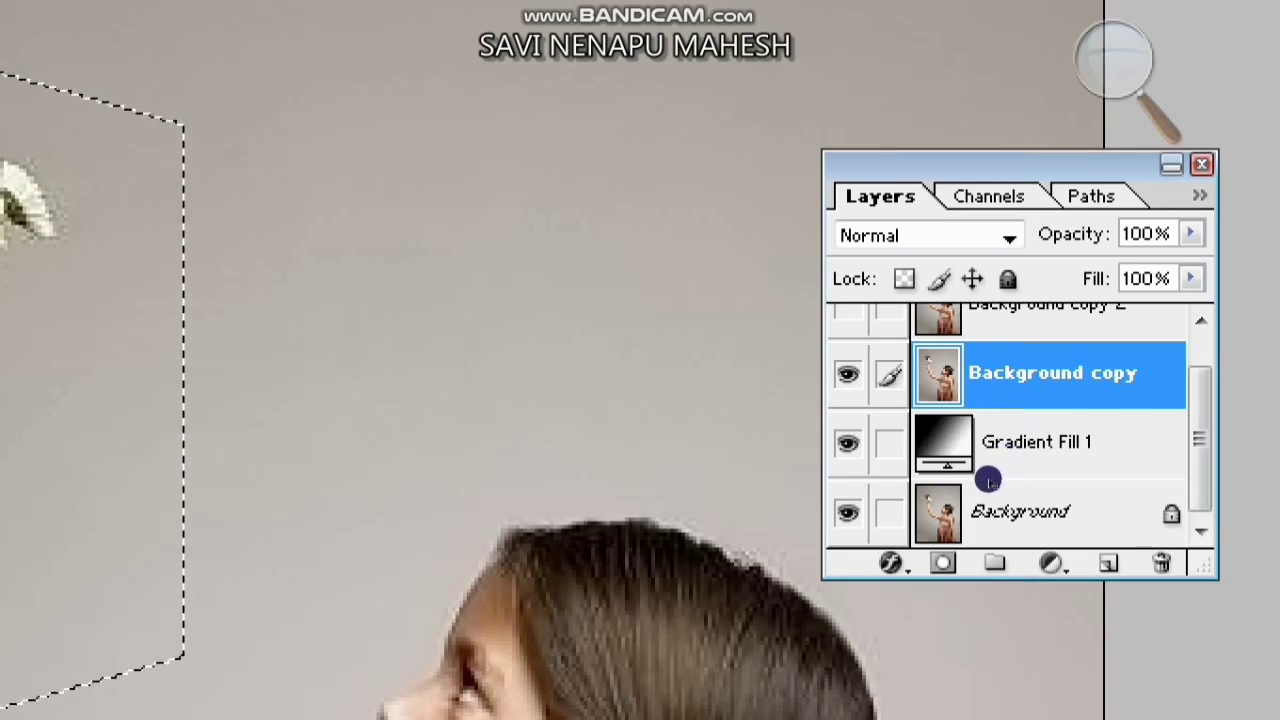
{"action": "left_click", "coordinate": [943, 563]}
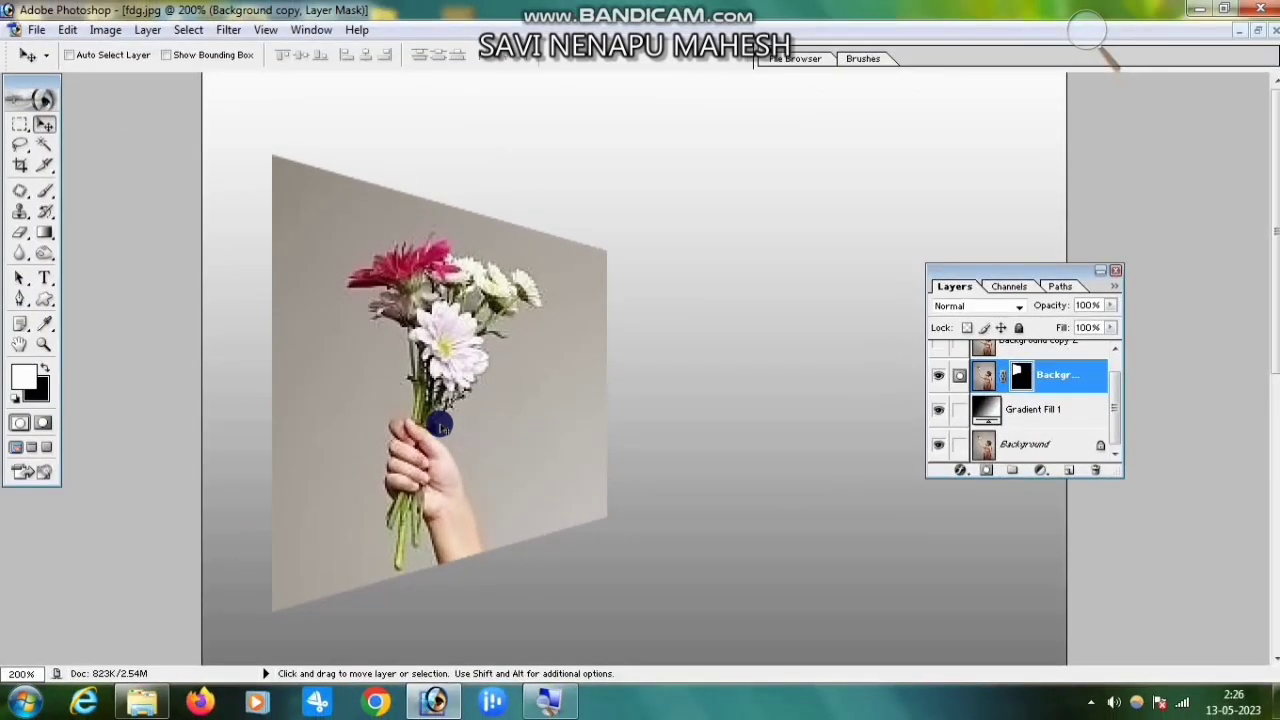
Add a Stroke effect in near-white (F8F4F4) to the masked Background copy layer and apply it.
{"action": "left_click", "coordinate": [952, 474]}
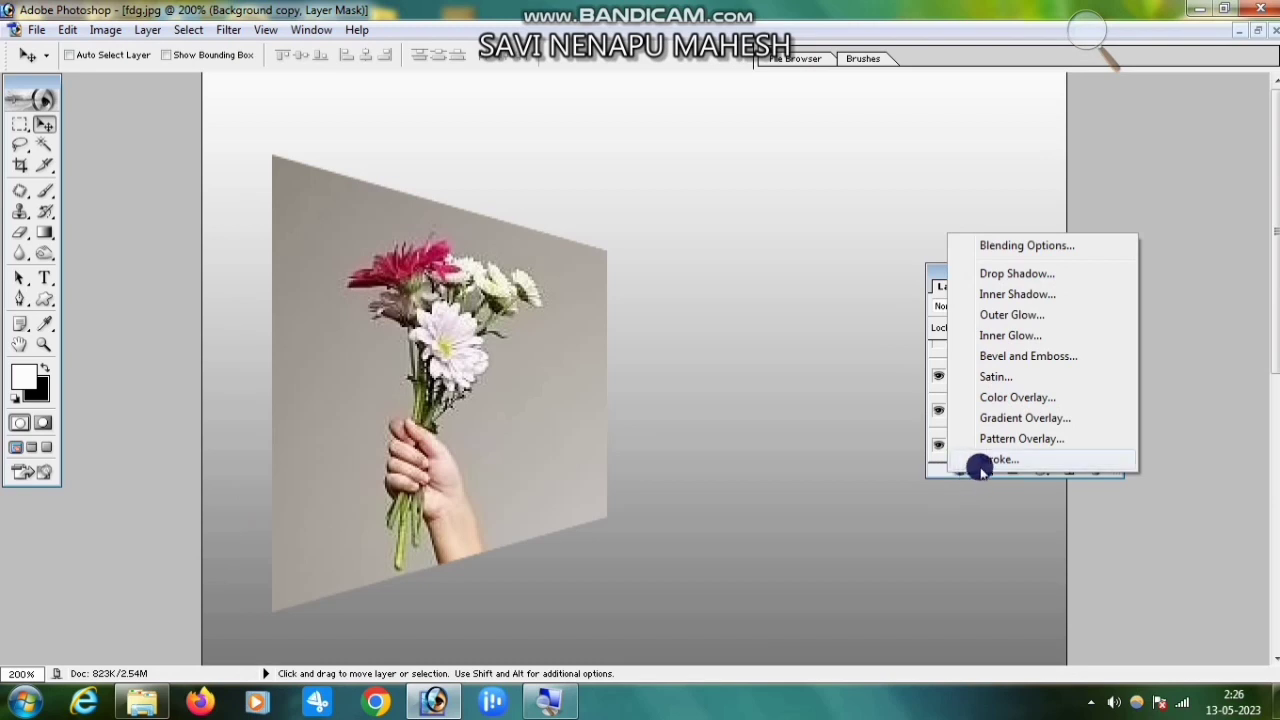
{"action": "left_click", "coordinate": [996, 461]}
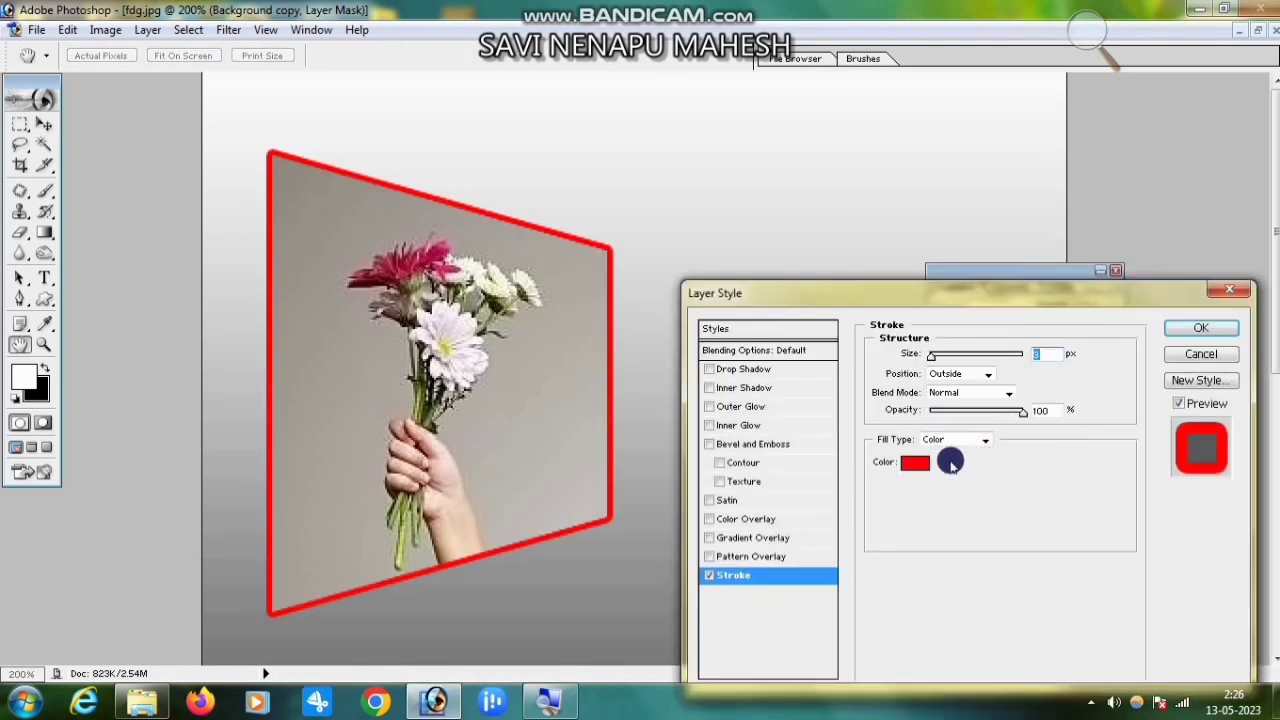
{"action": "left_click", "coordinate": [916, 463]}
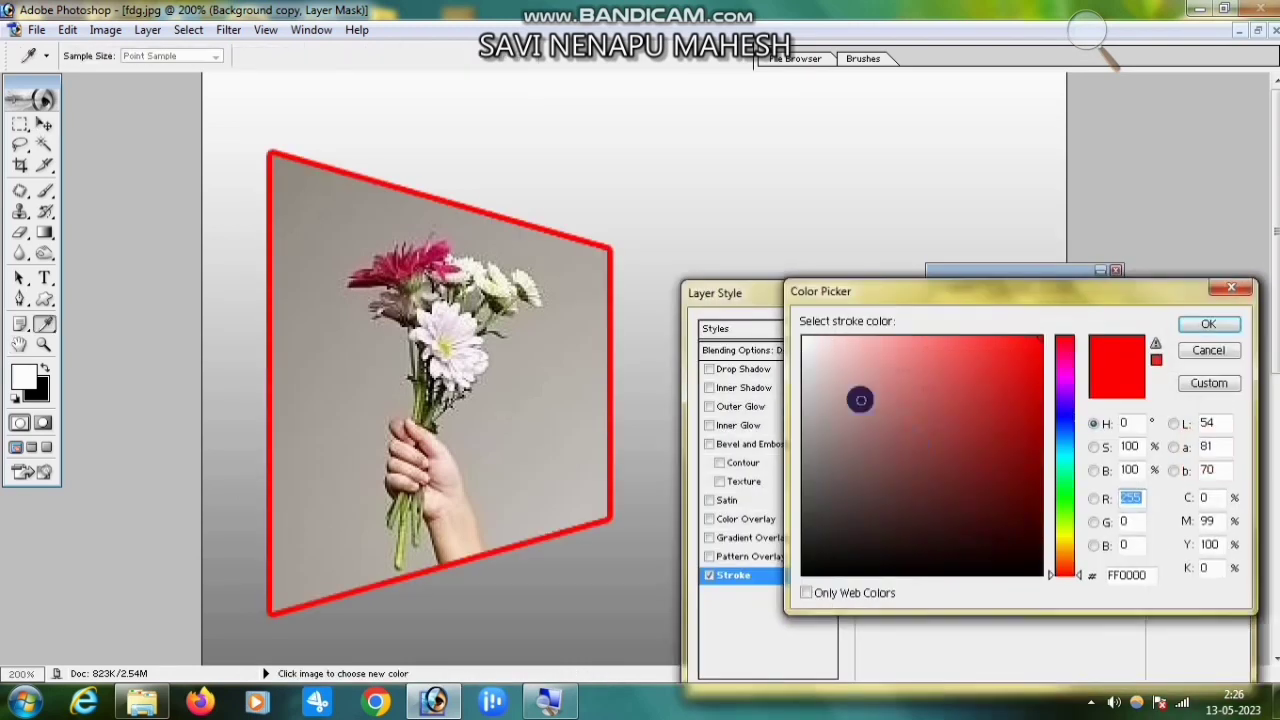
{"action": "left_click", "coordinate": [806, 343]}
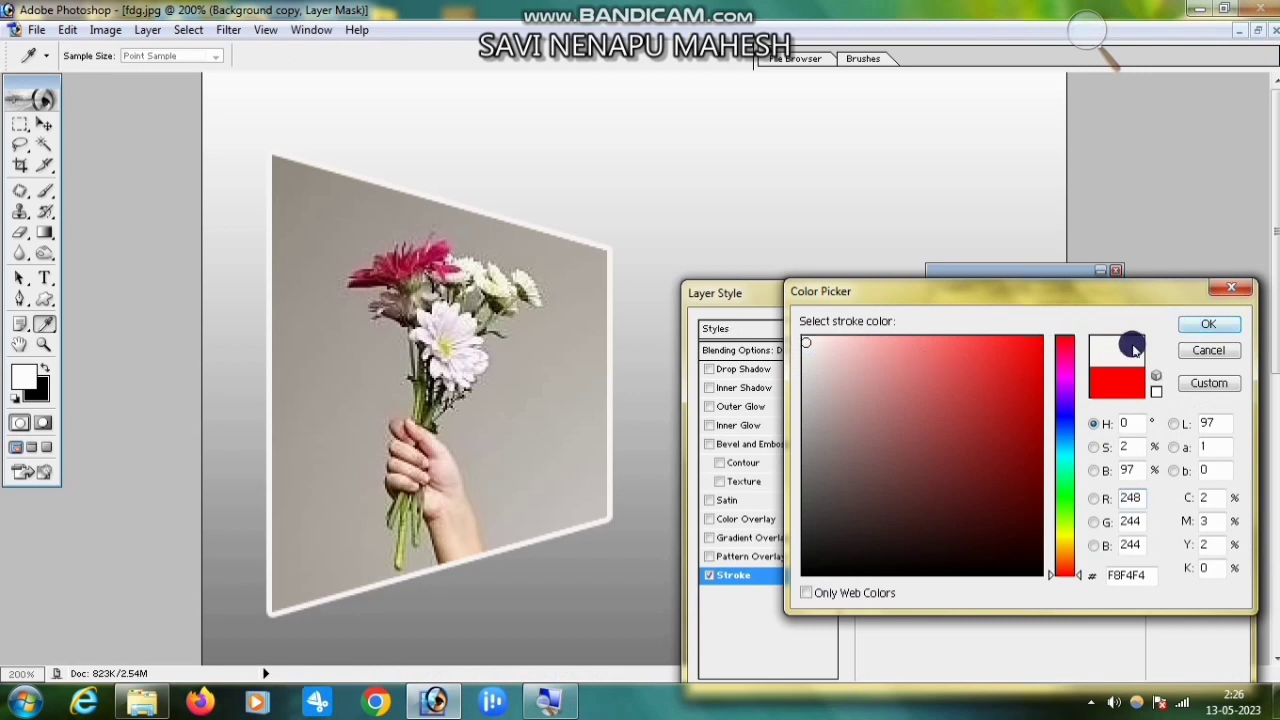
{"action": "left_click", "coordinate": [1195, 330]}
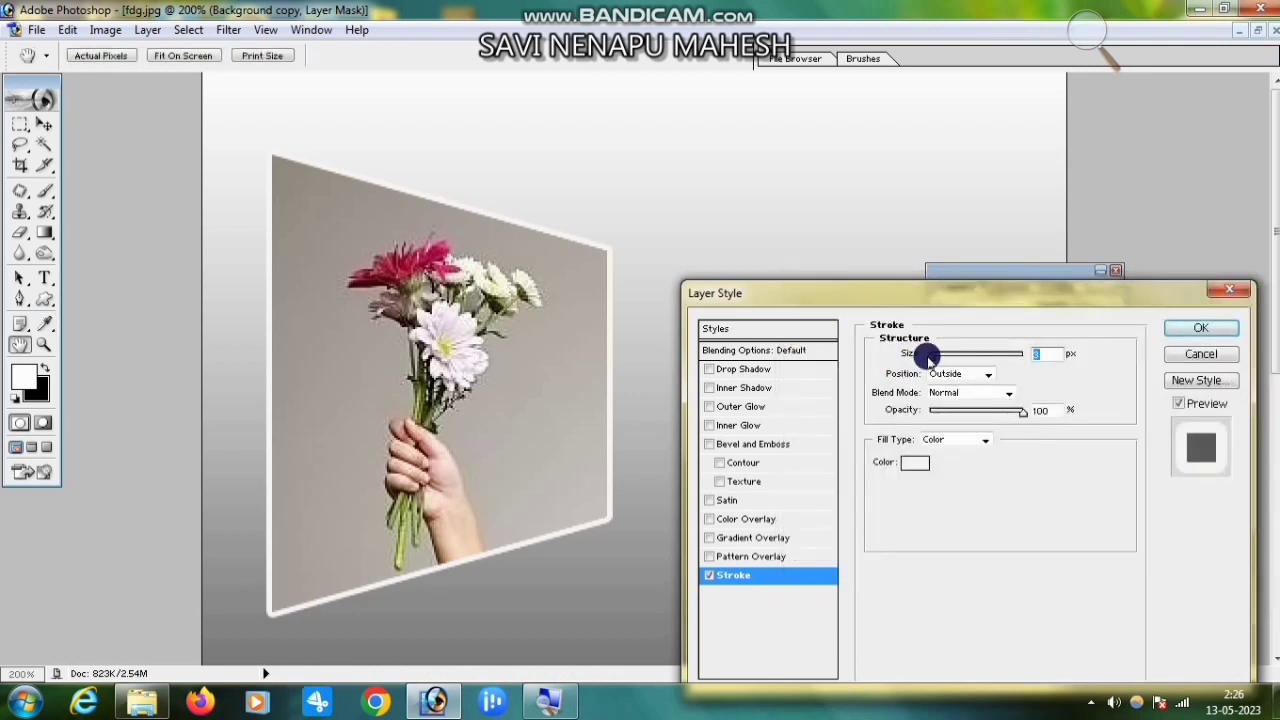
{"action": "left_click_drag", "start_coordinate": [931, 356], "coordinate": [931, 355]}
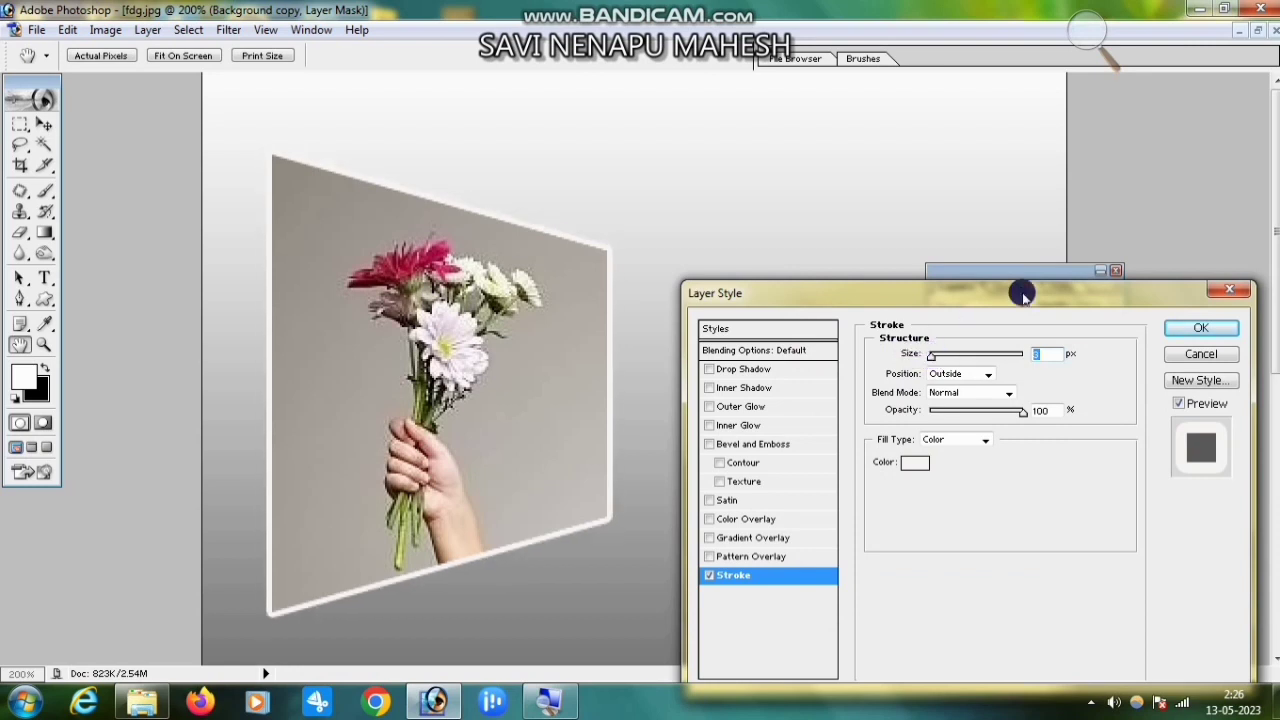
{"action": "left_click", "coordinate": [1177, 327]}
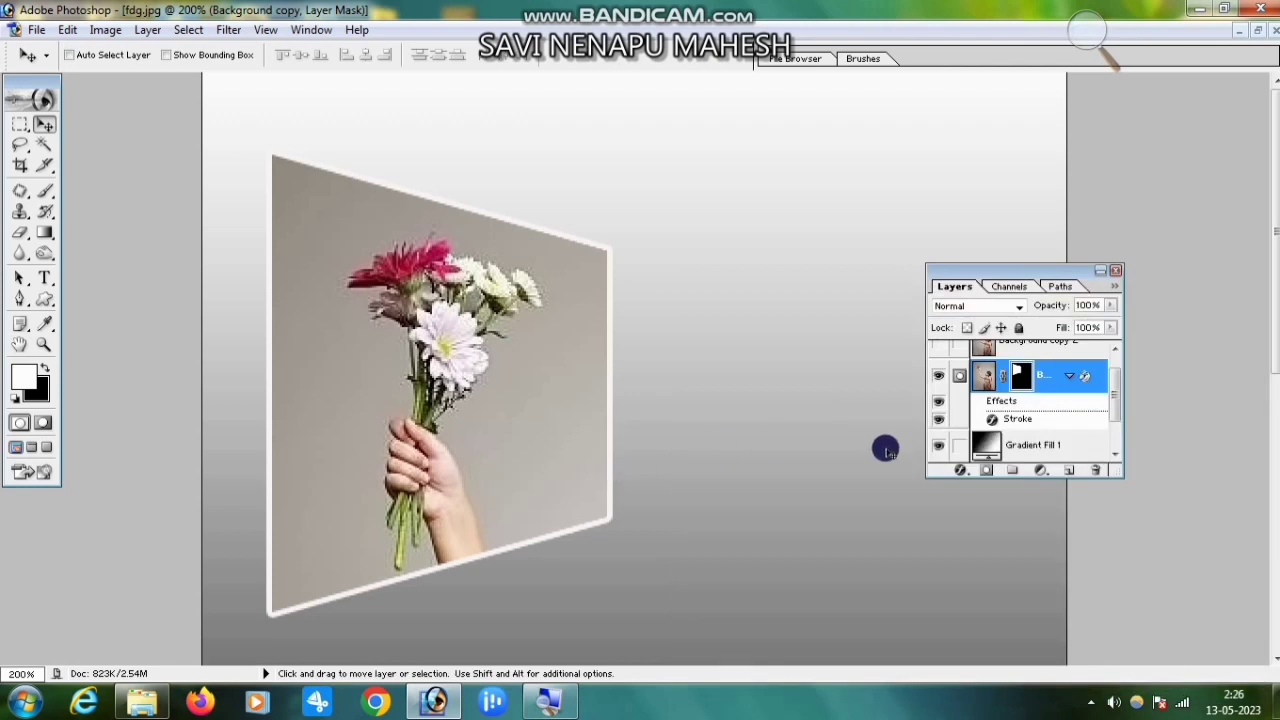
Make the Background copy 2 layer visible again.
{"action": "left_click_drag", "start_coordinate": [1114, 395], "coordinate": [1109, 363]}
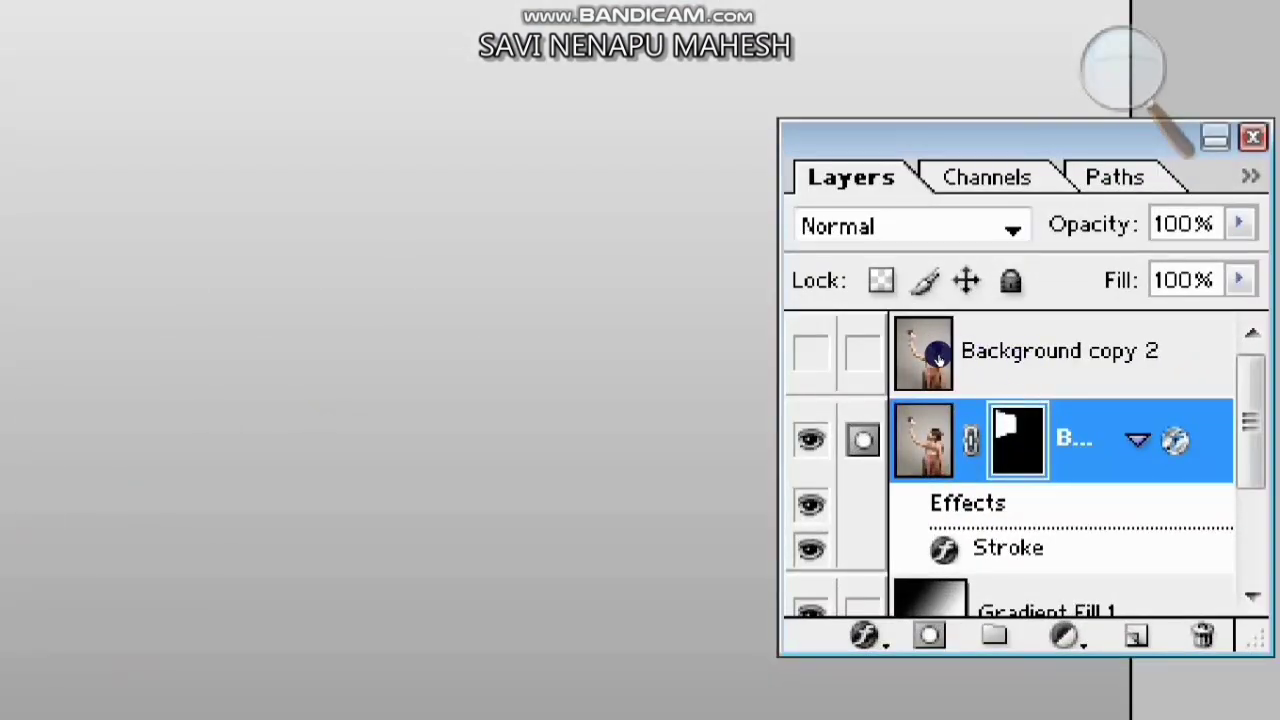
{"action": "left_click", "coordinate": [810, 352]}
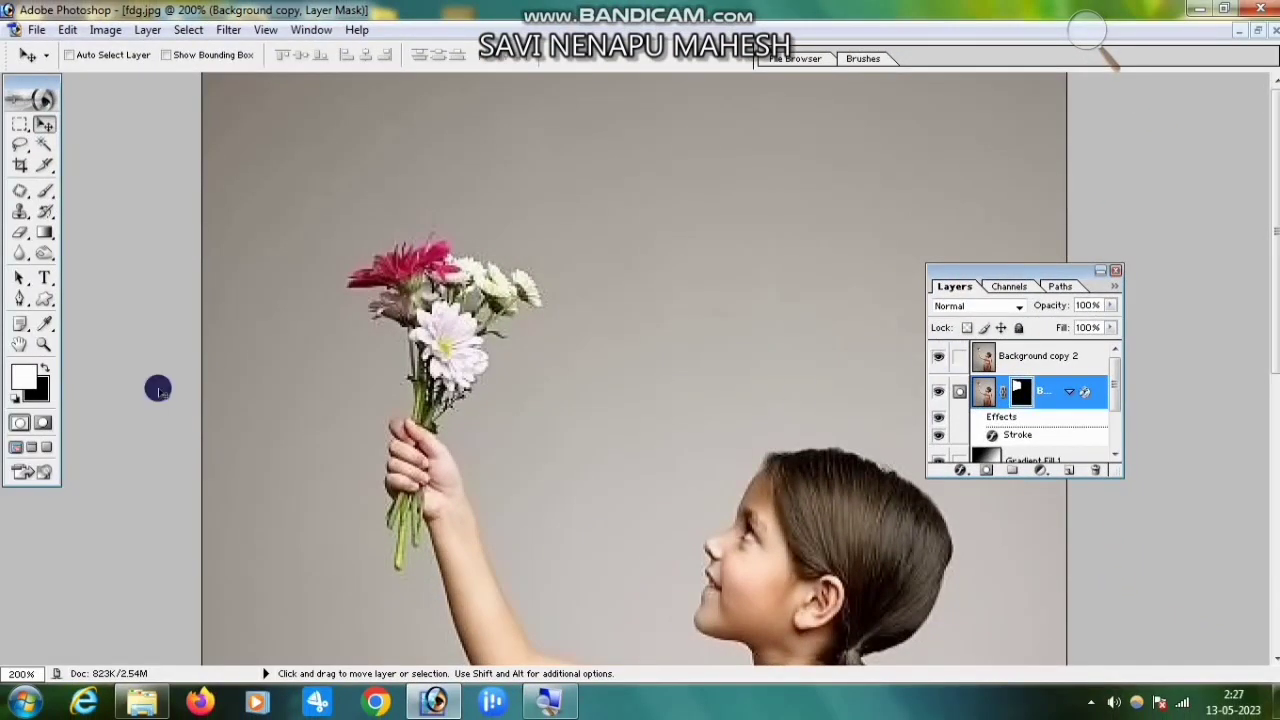
Start a Pen tool path across the girl's wrist, just below the hand holding the flowers, and down the edge of her forearm.
{"action": "left_click", "coordinate": [45, 346]}
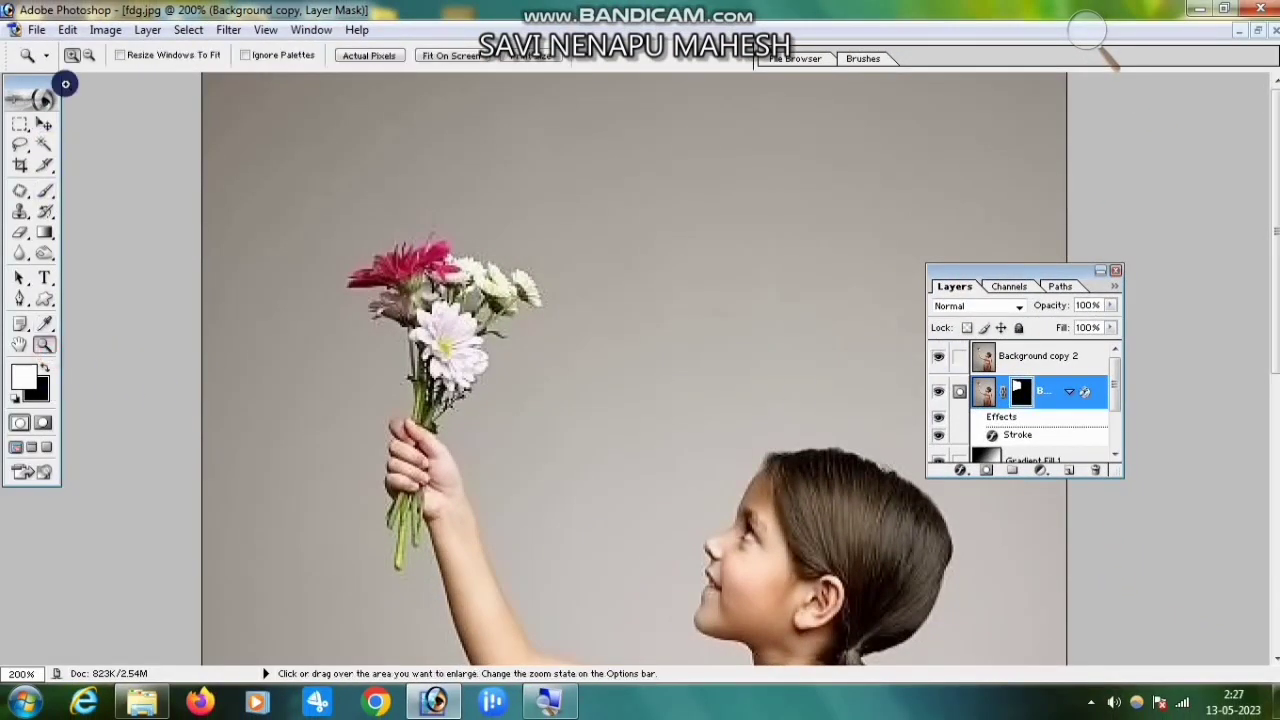
{"action": "left_click", "coordinate": [93, 57]}
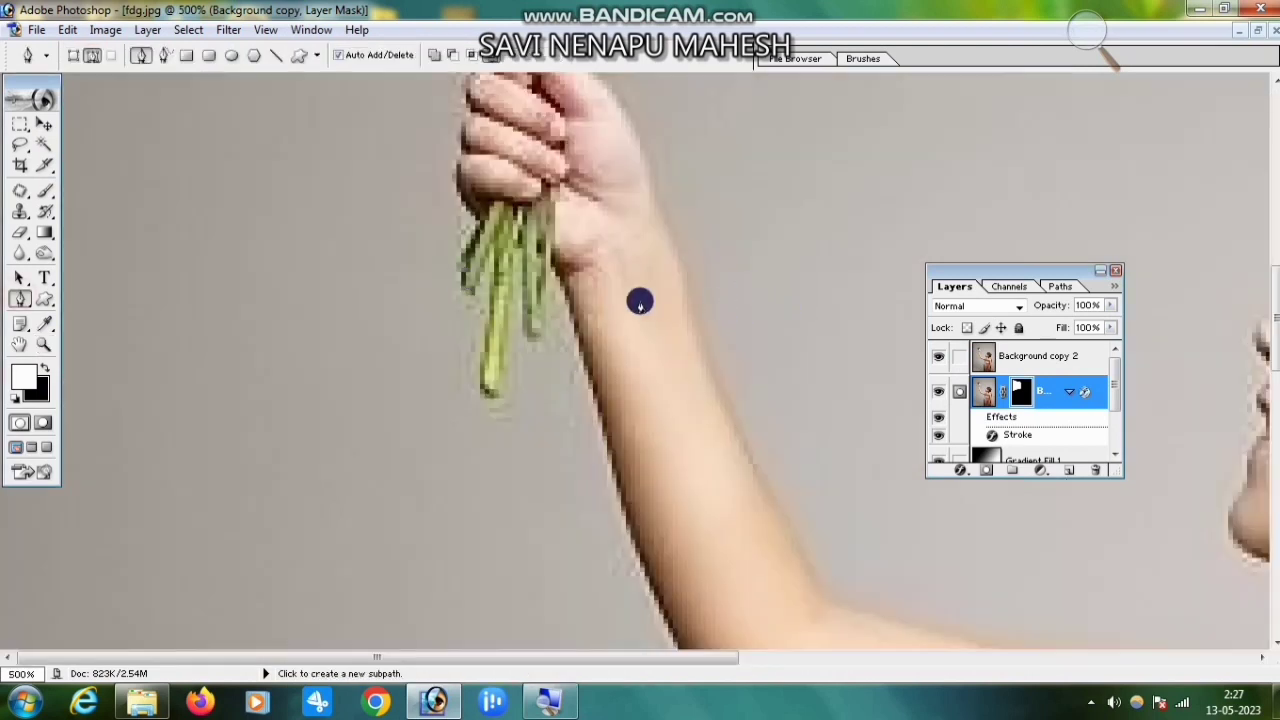
{"action": "left_click", "coordinate": [559, 277]}
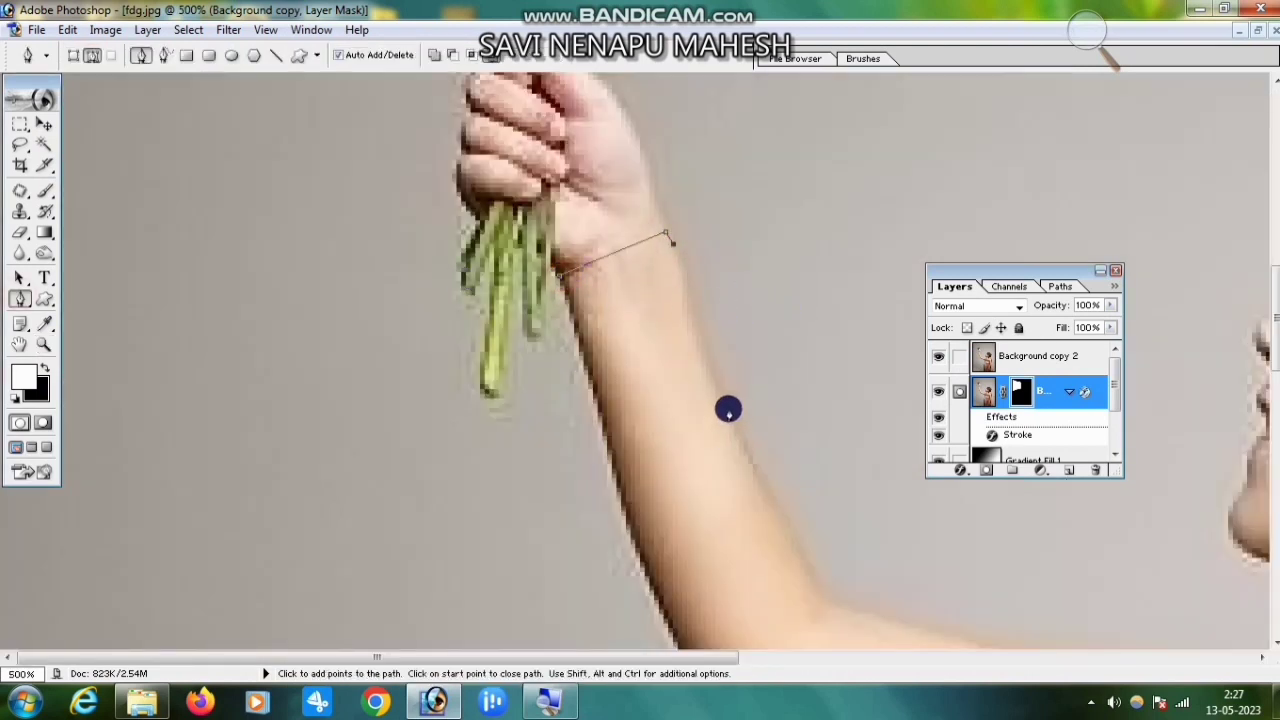
{"action": "key", "text": "space"}
{"action": "left_click_drag", "start_coordinate": [817, 523], "coordinate": [591, 463]}
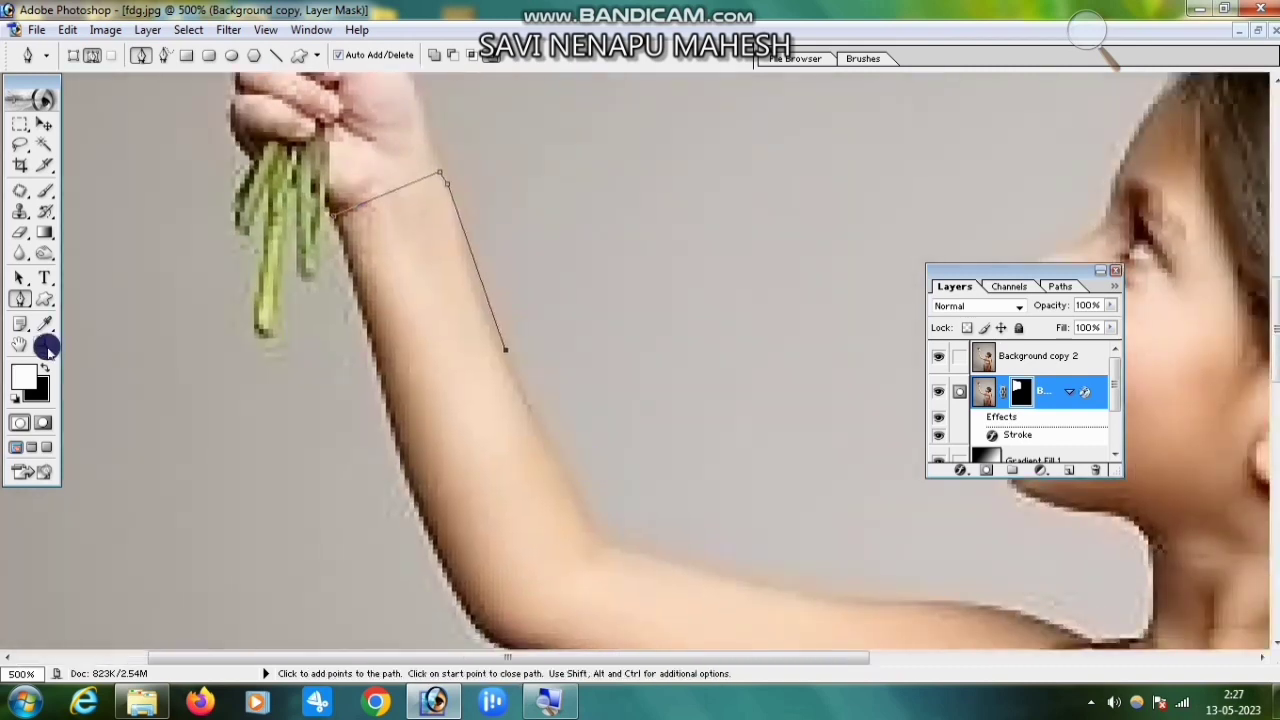
Continue the path past the bend of the elbow and along the upper edge of the arm toward the shoulder.
{"action": "left_click", "coordinate": [44, 344]}
{"action": "left_click", "coordinate": [606, 423]}
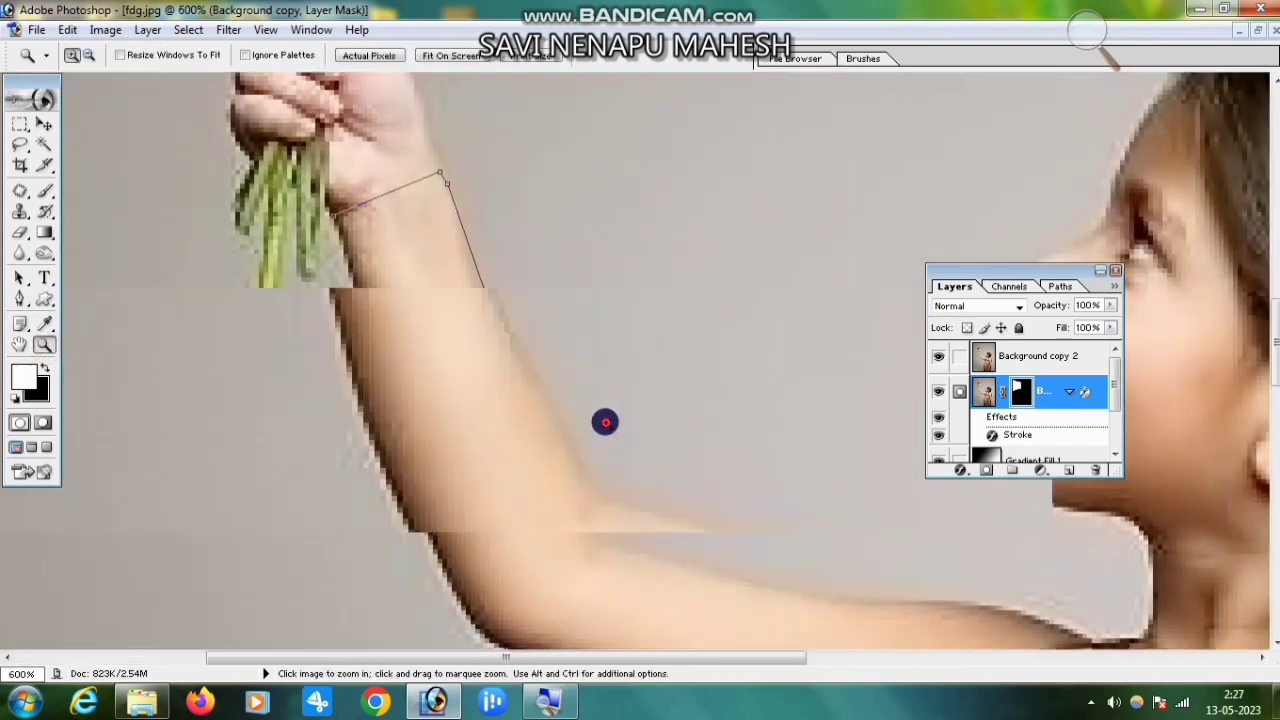
{"action": "left_click", "coordinate": [489, 361]}
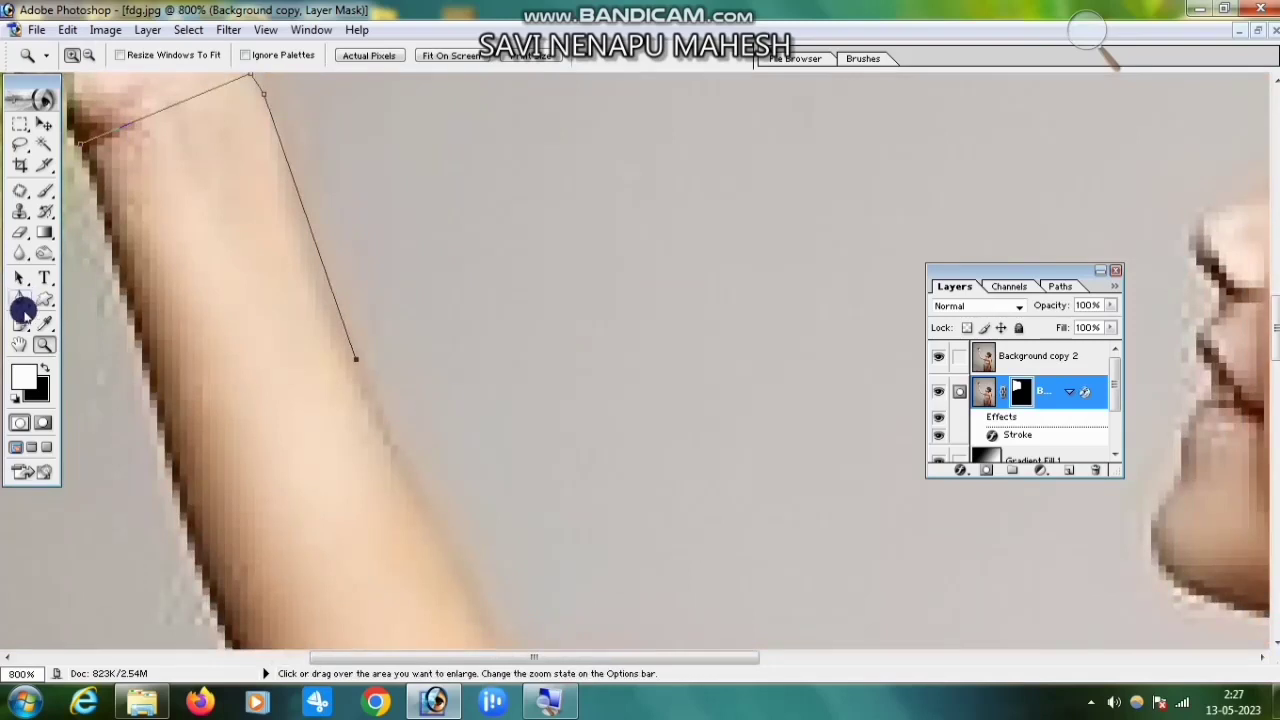
{"action": "left_click", "coordinate": [20, 301]}
{"action": "left_click", "coordinate": [349, 329]}
{"action": "left_click", "coordinate": [497, 366]}
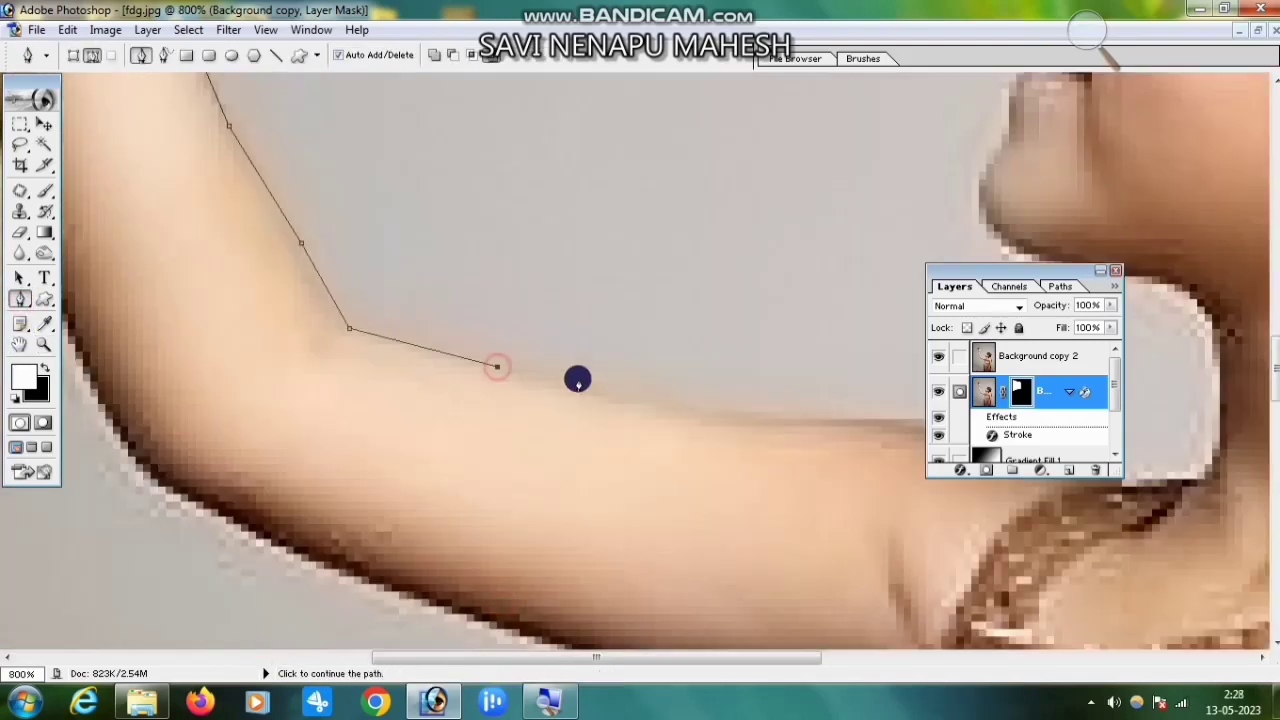
{"action": "left_click", "coordinate": [258, 398]}
{"action": "left_click", "coordinate": [410, 401]}
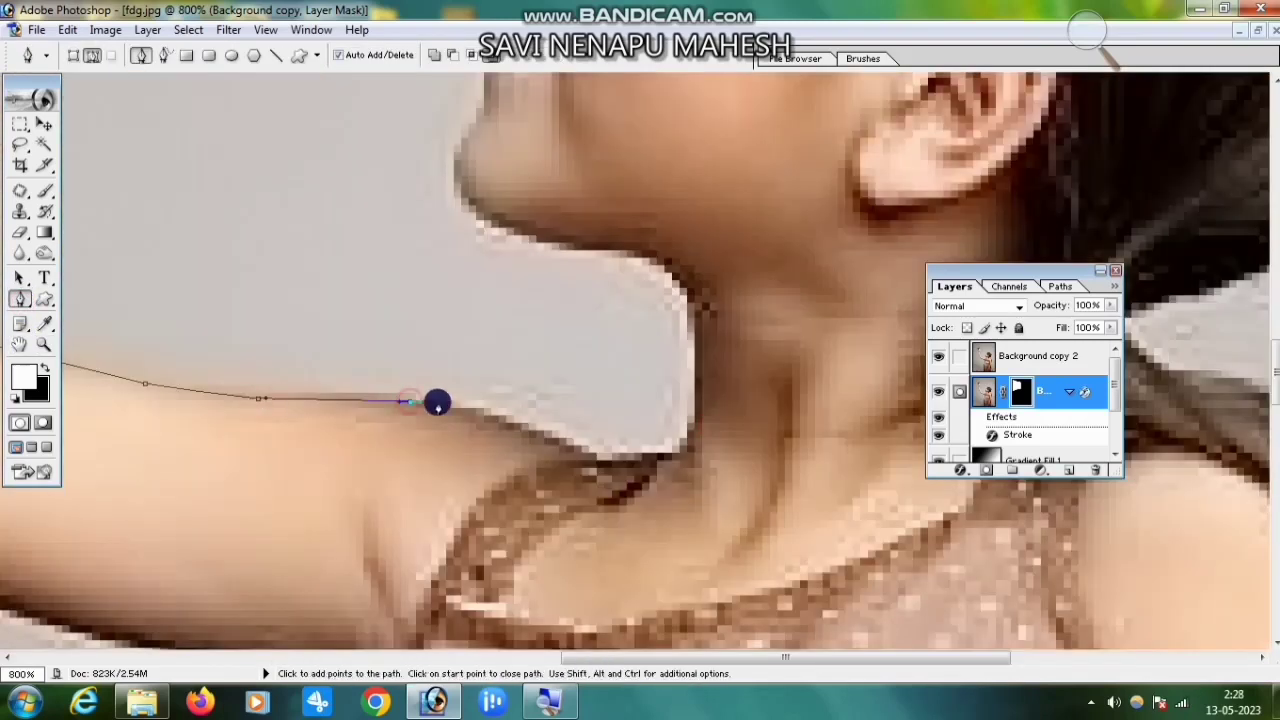
Trace the shoulder, neck and rest of the girl's outline, close the path at the wrist and convert it to a selection.
{"action": "left_click", "coordinate": [465, 404]}
{"action": "left_click", "coordinate": [525, 422]}
{"action": "left_click", "coordinate": [598, 457]}
{"action": "left_click", "coordinate": [669, 449]}
{"action": "left_click", "coordinate": [683, 442]}
{"action": "left_click", "coordinate": [696, 415]}
{"action": "left_click_drag", "start_coordinate": [687, 298], "coordinate": [690, 488]}
{"action": "left_click", "coordinate": [699, 496]}
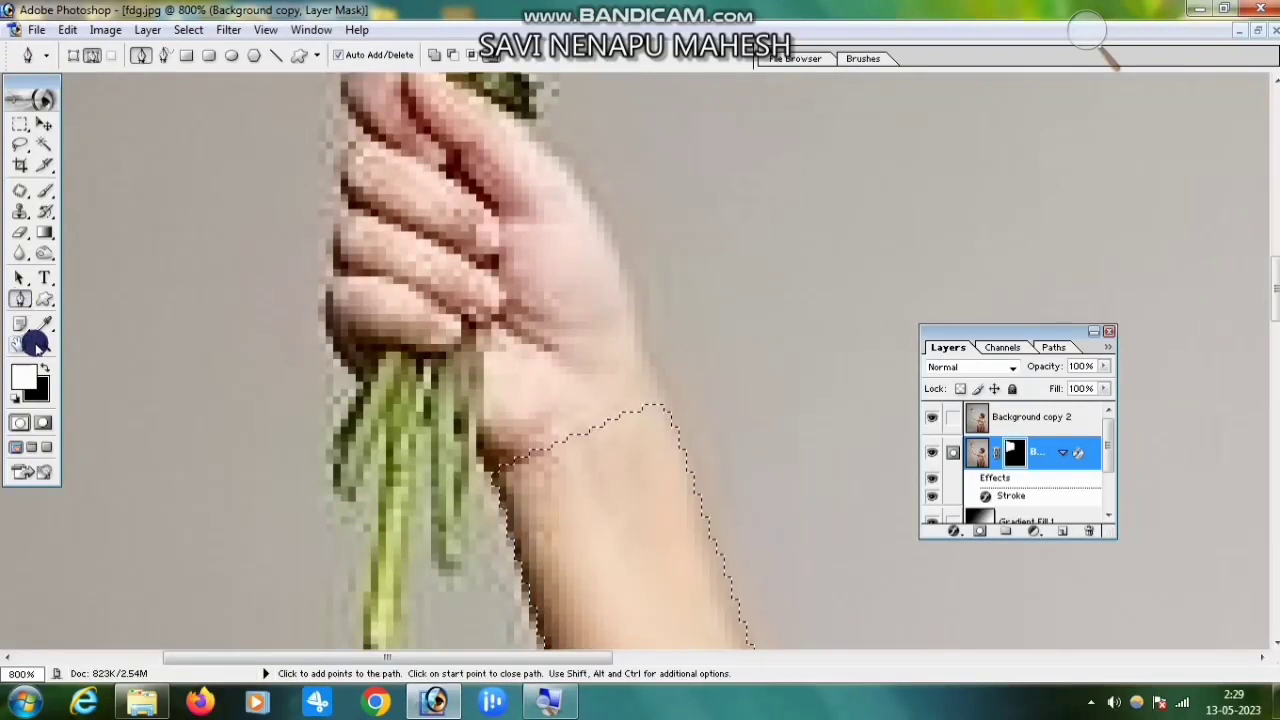
{"action": "left_click", "coordinate": [44, 344]}
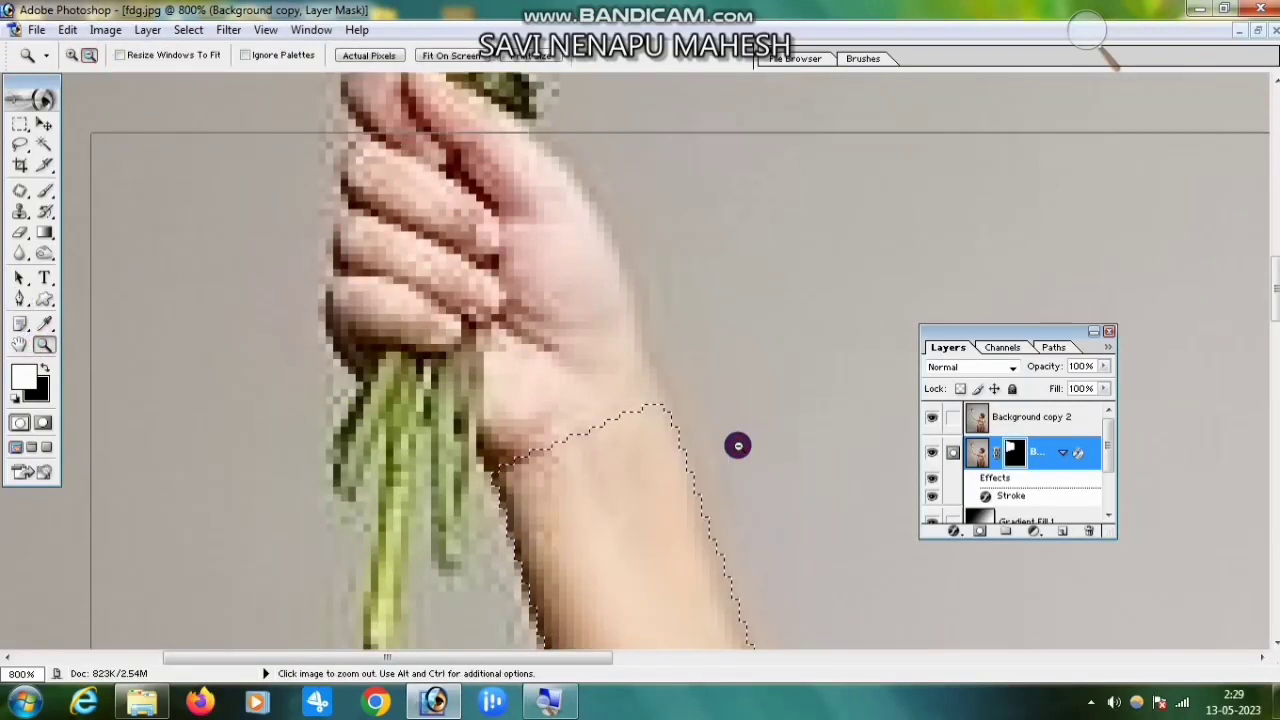
Add a layer mask to the Background copy 2 layer from the active selection of the girl's body.
{"action": "left_click", "coordinate": [737, 444], "text": "alt"}
{"action": "left_click", "coordinate": [737, 445], "text": "alt"}
{"action": "left_click", "coordinate": [739, 445], "text": "alt"}
{"action": "left_click", "coordinate": [741, 444], "text": "alt"}
{"action": "left_click", "coordinate": [741, 444], "text": "alt"}
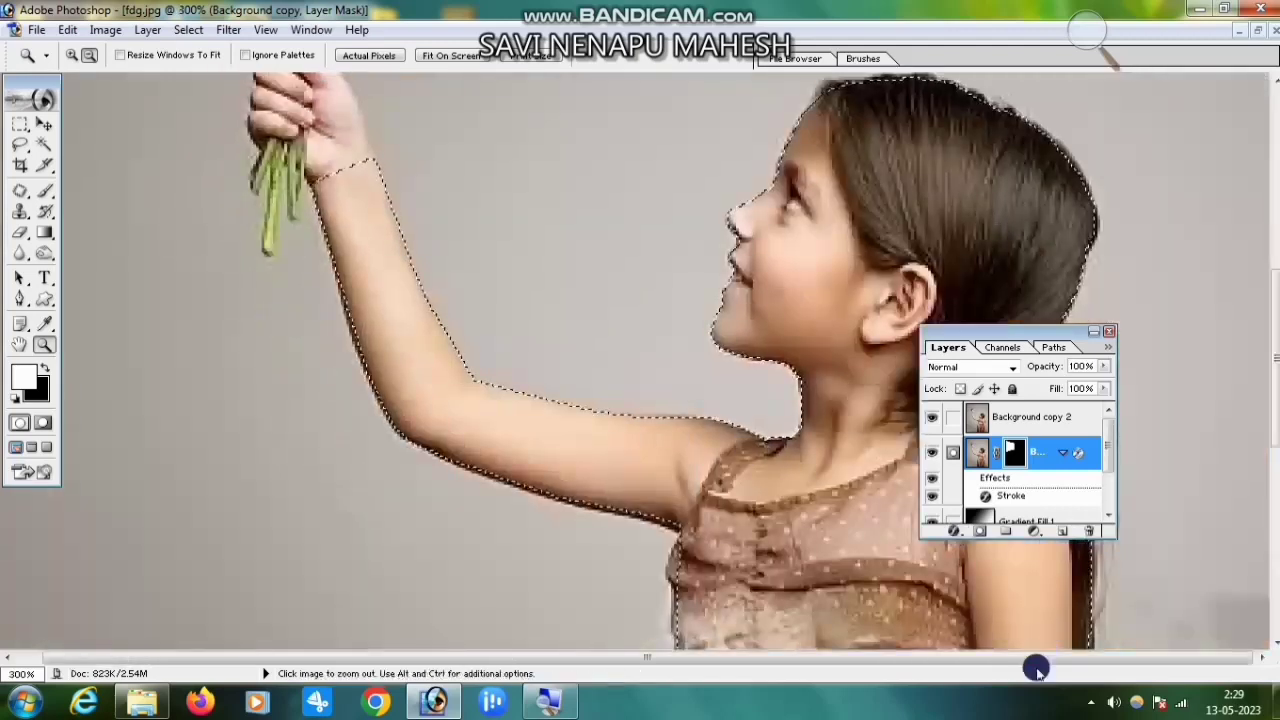
{"action": "left_click", "coordinate": [1091, 705]}
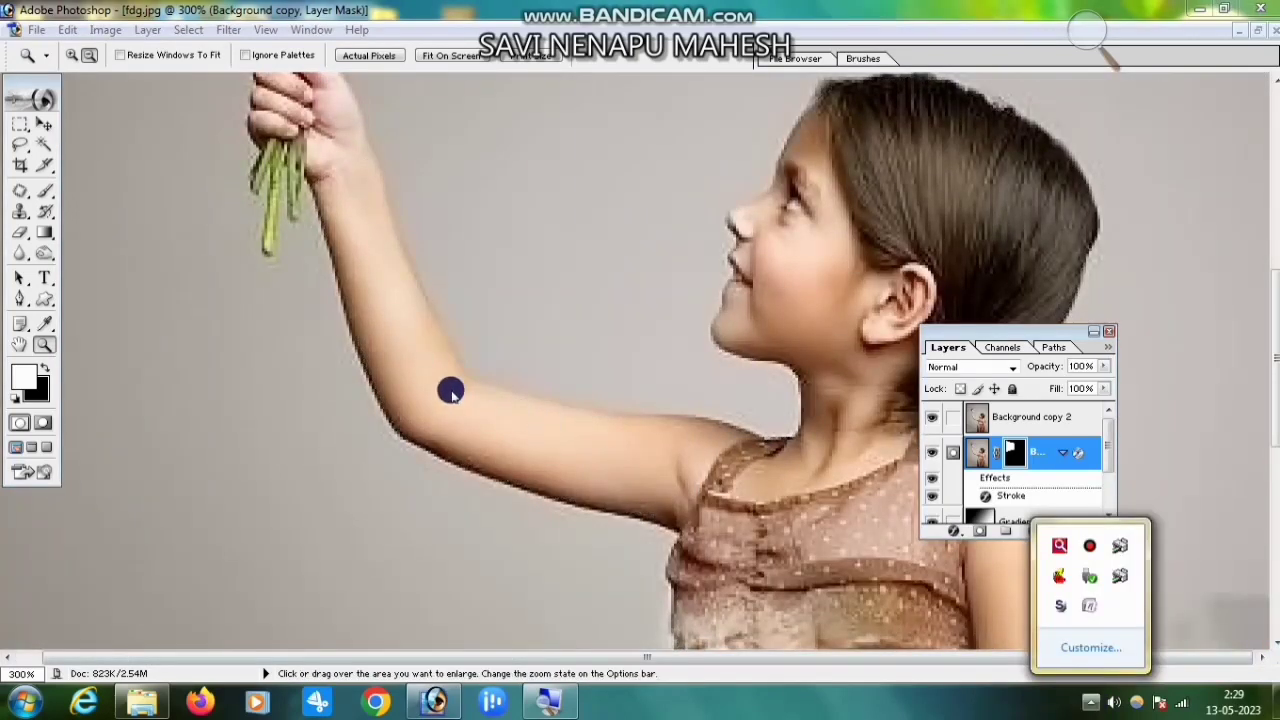
{"action": "left_click", "coordinate": [277, 336]}
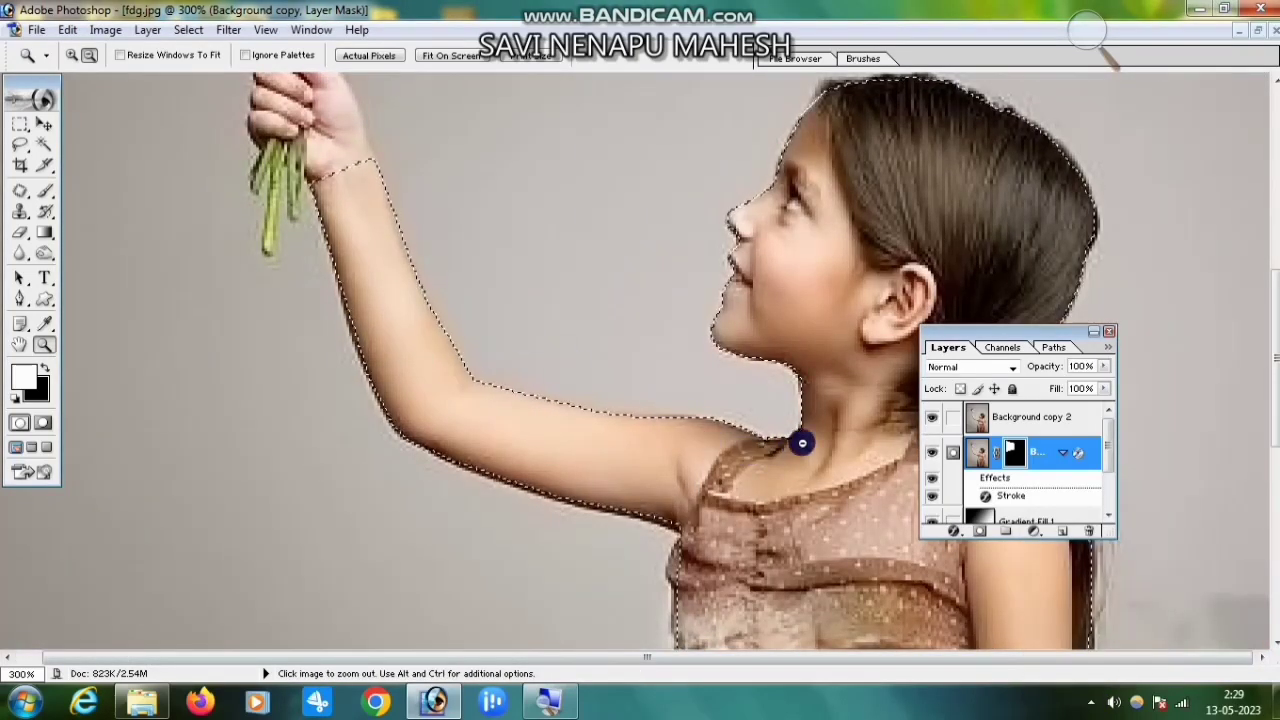
{"action": "left_click", "coordinate": [1038, 423]}
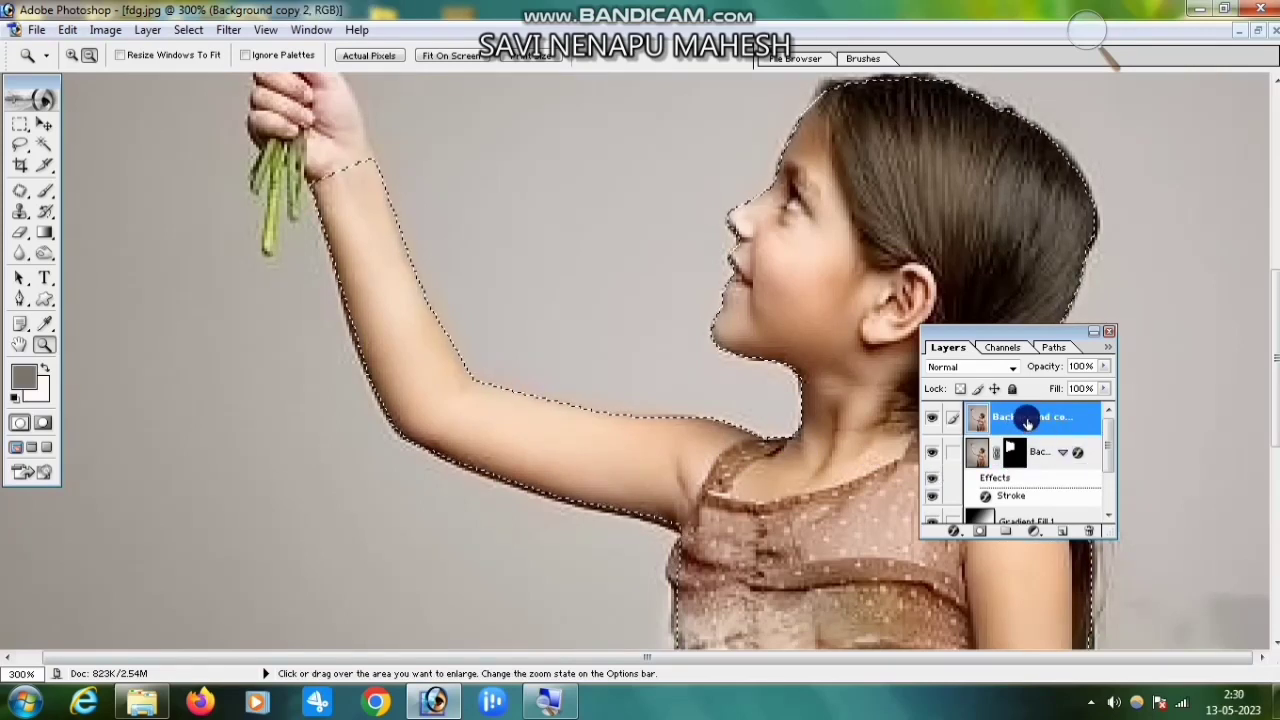
{"action": "left_click", "coordinate": [984, 533]}
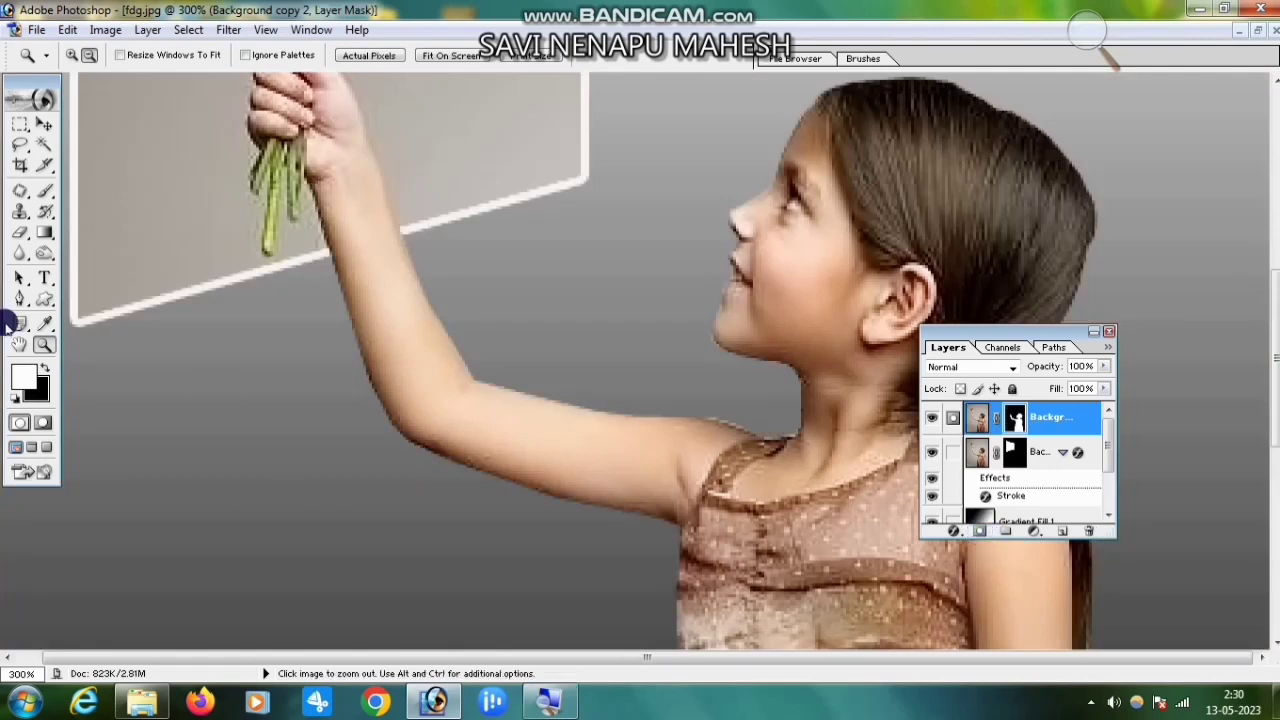
Examine the masked girl, her arm and the framed flowers up close and as a whole, moving the Layers palette clear of the image.
{"action": "left_click", "coordinate": [89, 55]}
{"action": "left_click", "coordinate": [600, 366]}
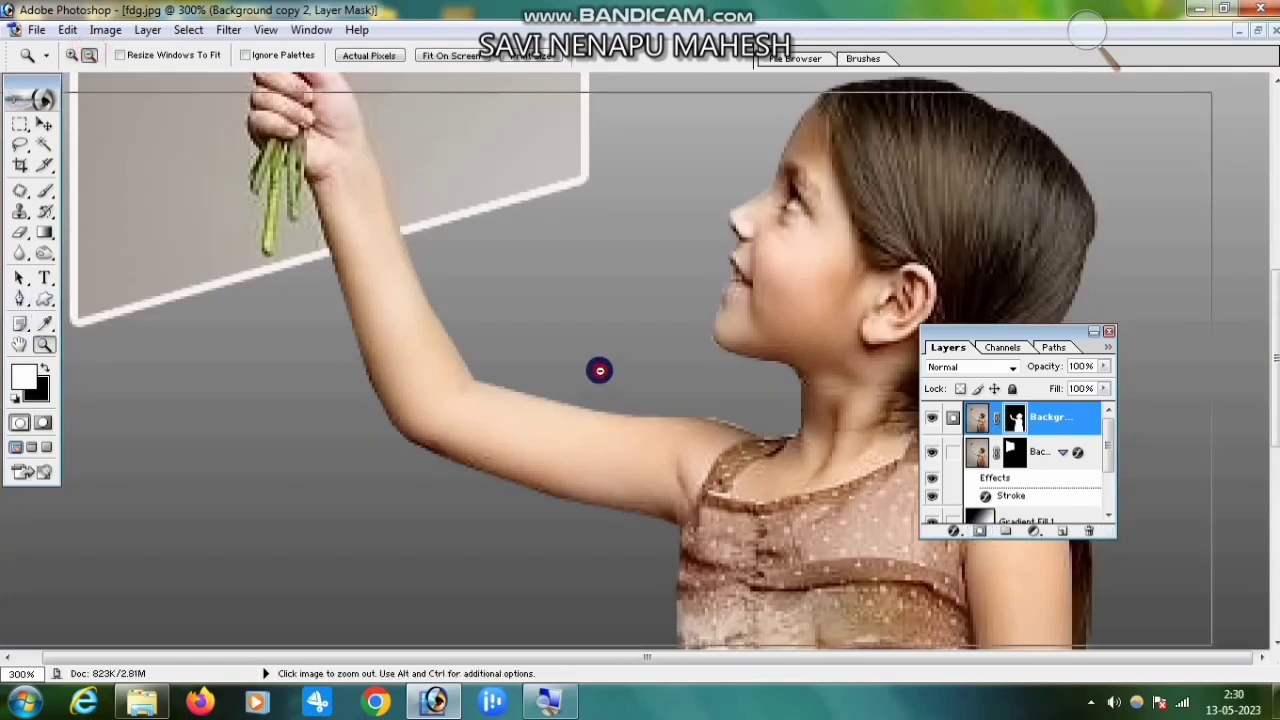
{"action": "left_click", "coordinate": [600, 368]}
{"action": "left_click", "coordinate": [600, 371]}
{"action": "left_click", "coordinate": [71, 55]}
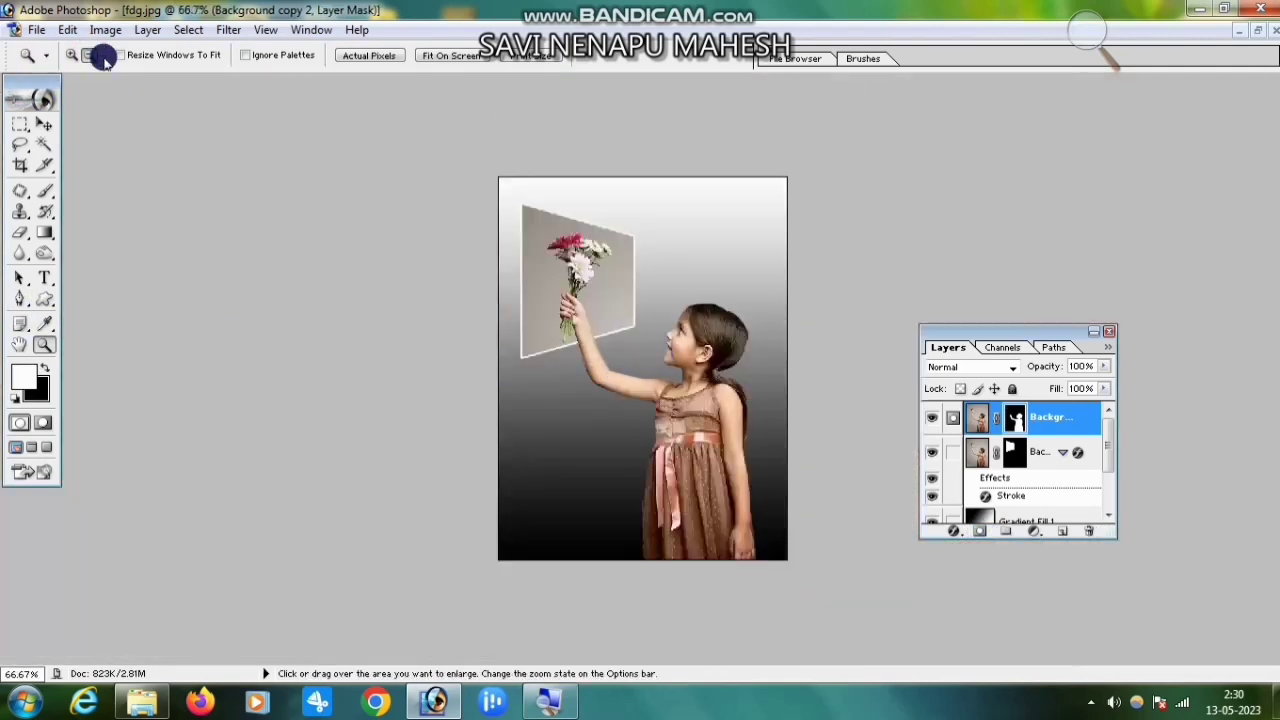
{"action": "left_click", "coordinate": [566, 354]}
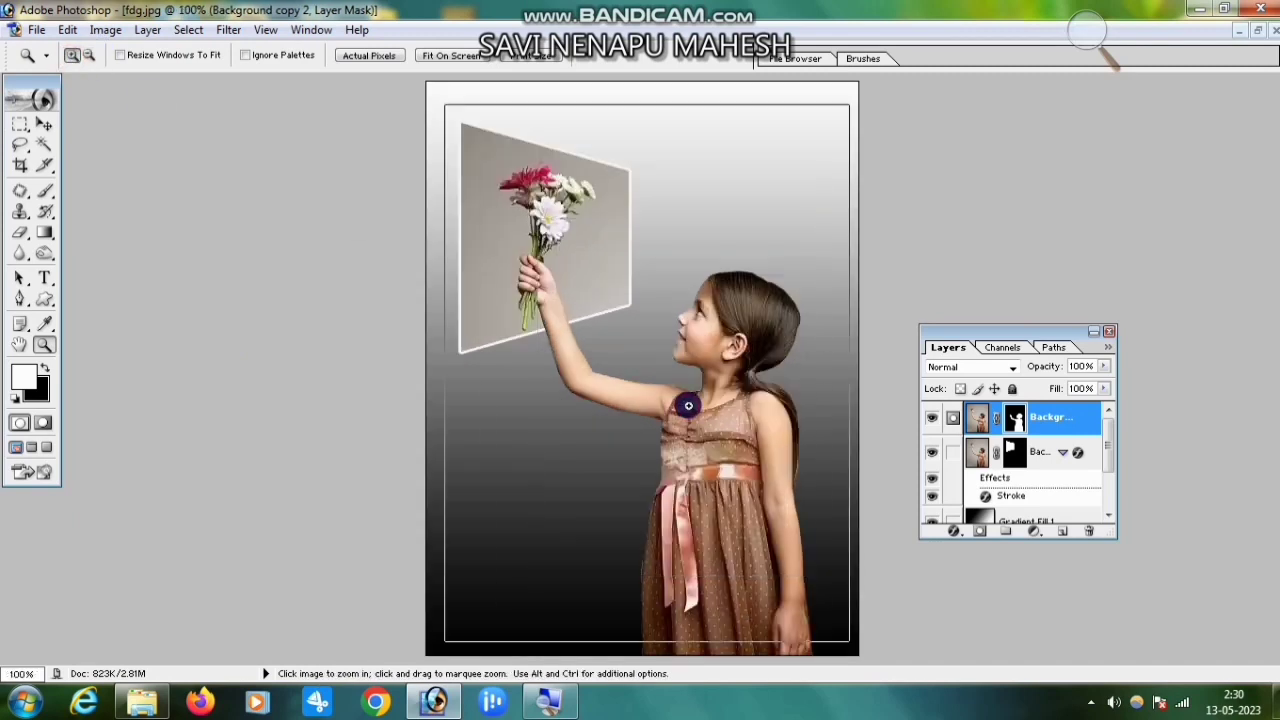
{"action": "left_click", "coordinate": [597, 394]}
{"action": "left_click_drag", "start_coordinate": [1029, 334], "coordinate": [1145, 272]}
{"action": "left_click_drag", "start_coordinate": [1114, 255], "coordinate": [1119, 255]}
{"action": "scroll", "coordinate": [943, 443], "scroll_direction": "up", "scroll_amount": 5}
{"action": "scroll", "coordinate": [651, 443], "scroll_direction": "up", "scroll_amount": 3}
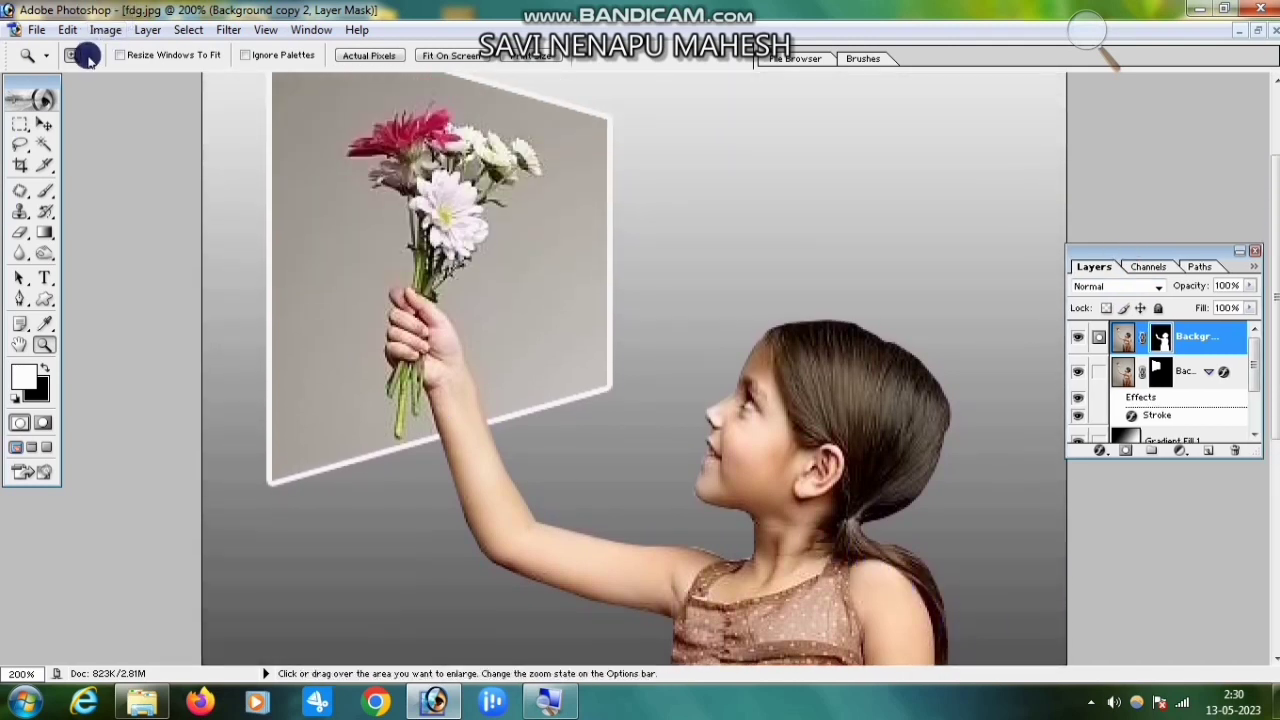
{"action": "left_click", "coordinate": [703, 458], "text": "alt"}
{"action": "left_click", "coordinate": [704, 458], "text": "alt"}
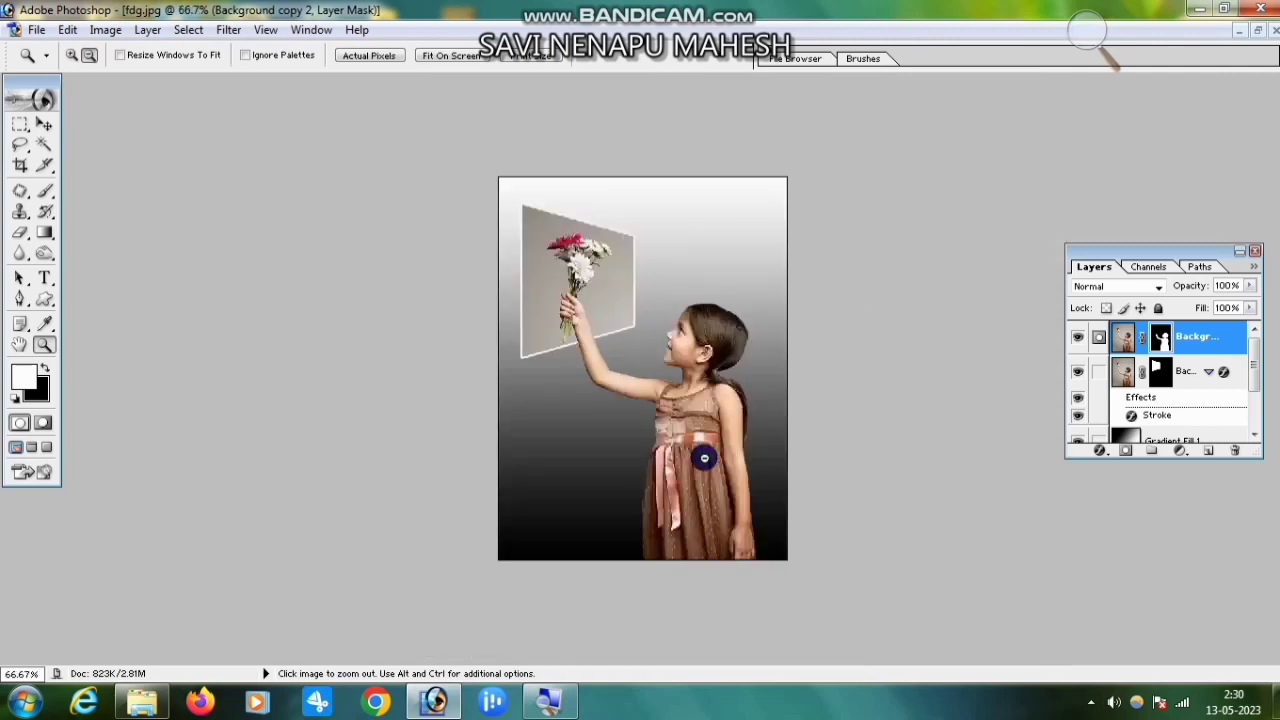